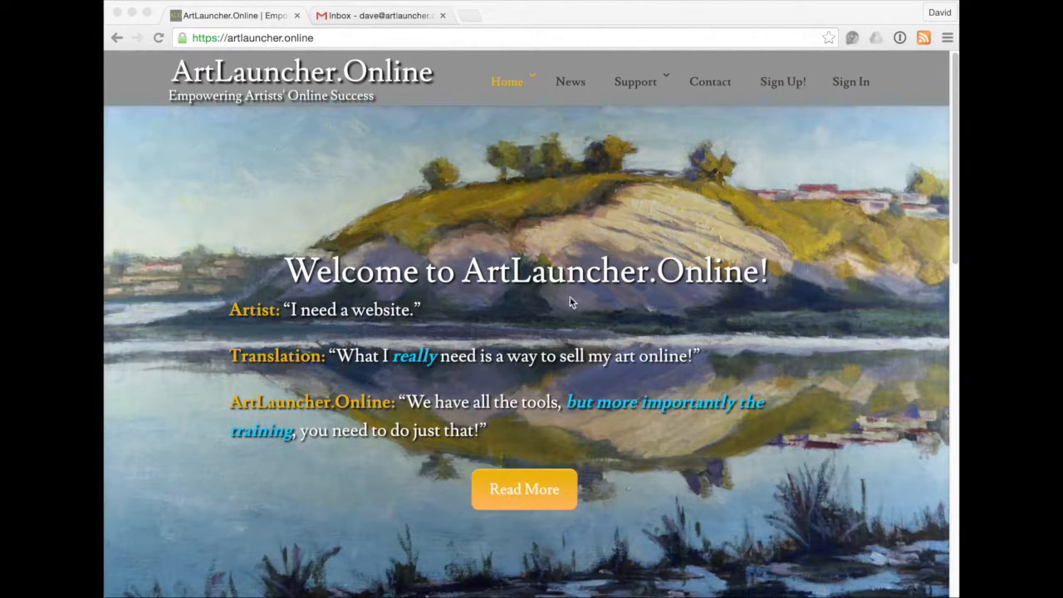
Go to the Sign Up! free trial page from the top navigation.
click(771, 83)
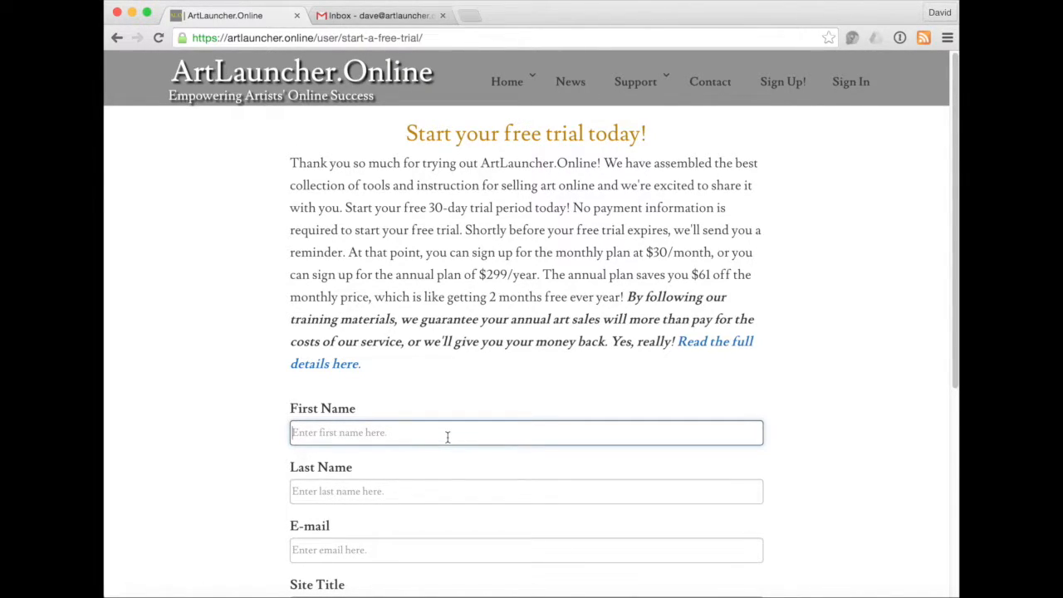
Enter a first and last name and the account e-mail, site title 'Test Site' and URL 'testsite', then register.
click(447, 436)
text(Test)
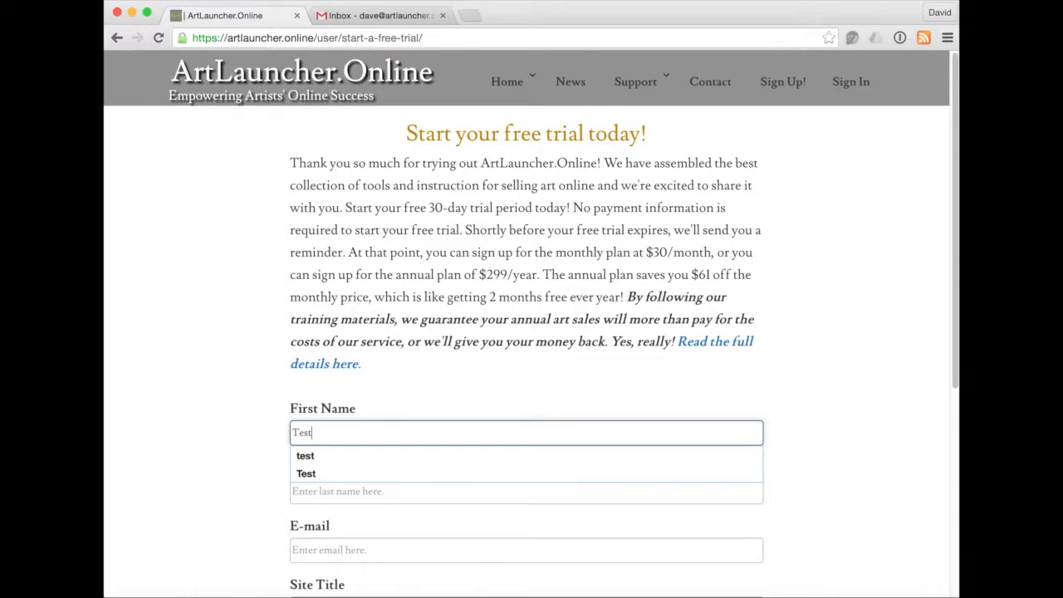
key(Tab)
text(Site)
key(Tab)
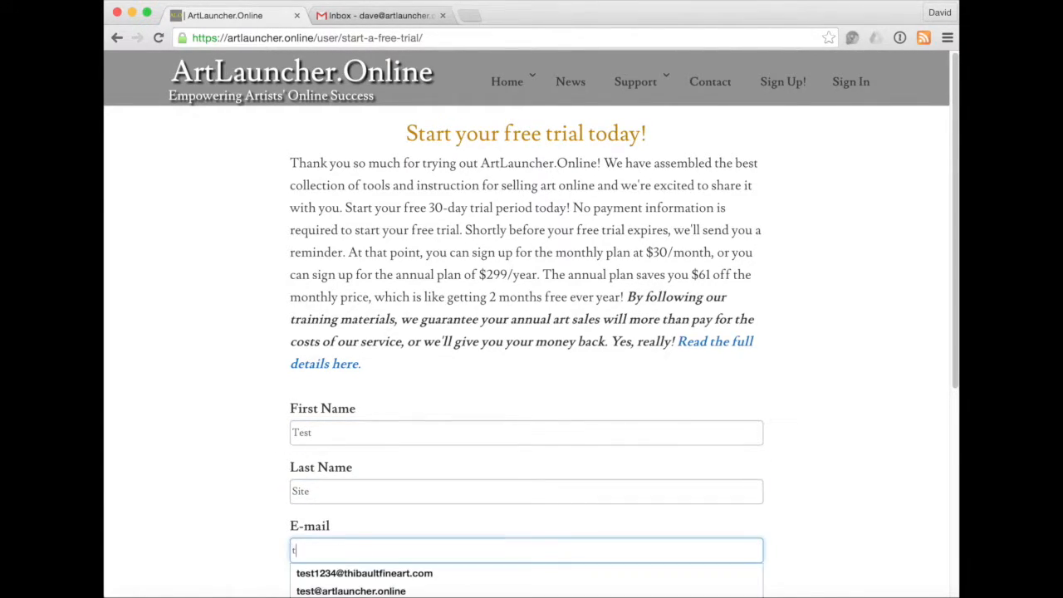
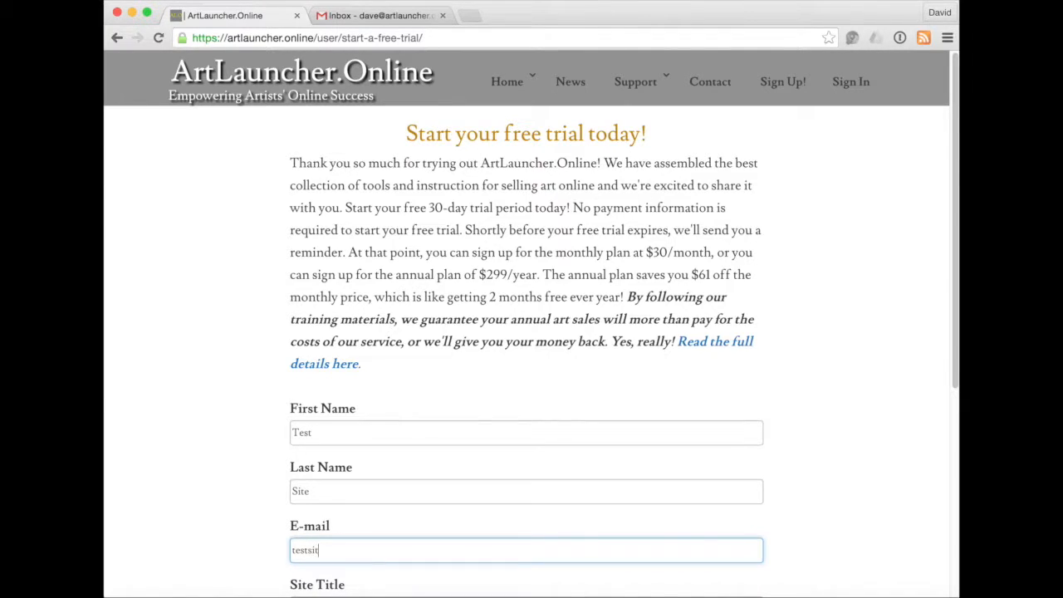
key(Tab)
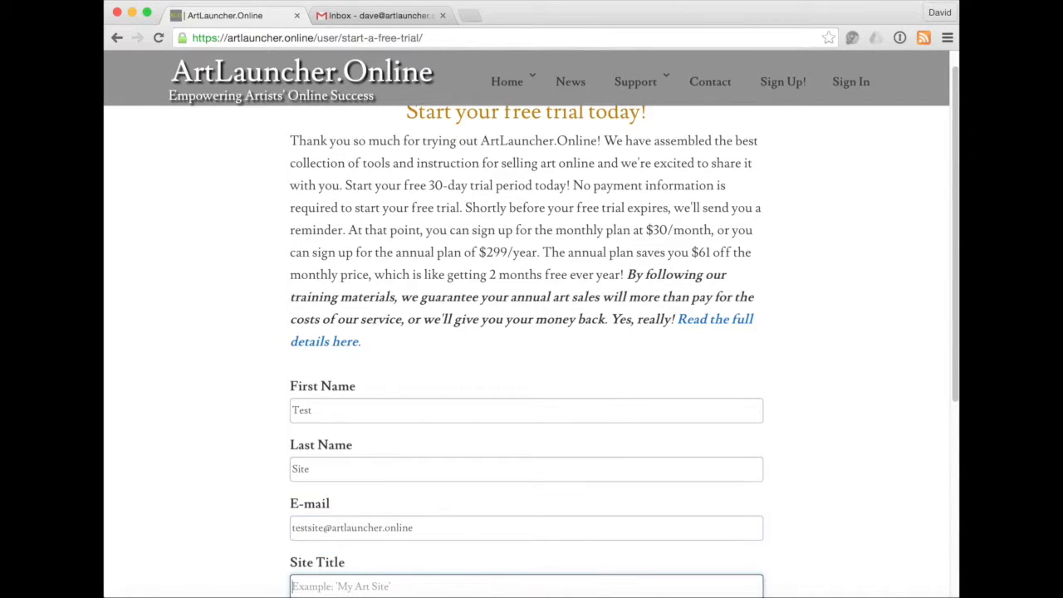
text(Test Site)
key(Tab)
text(test)
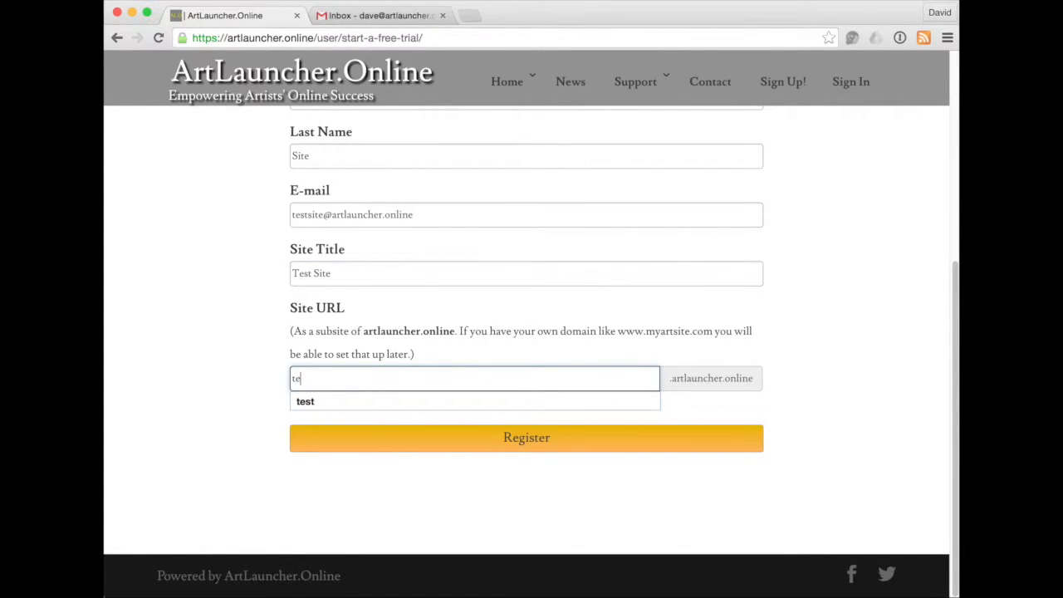
text(site)
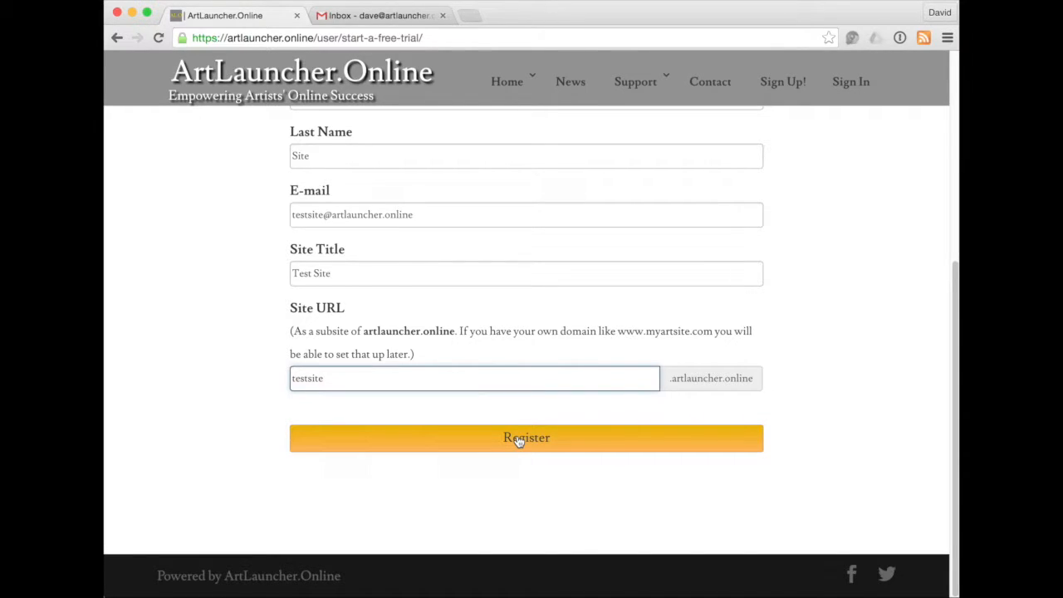
click(516, 440)
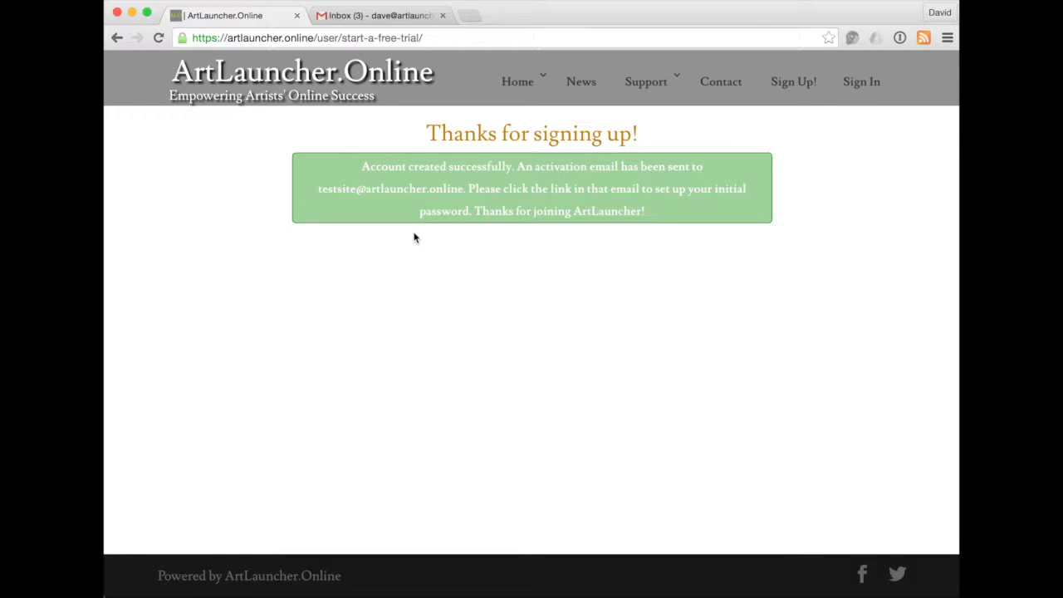
Open the '[test] Your new ArtLauncher.Online account is ready!' email in Gmail.
click(373, 16)
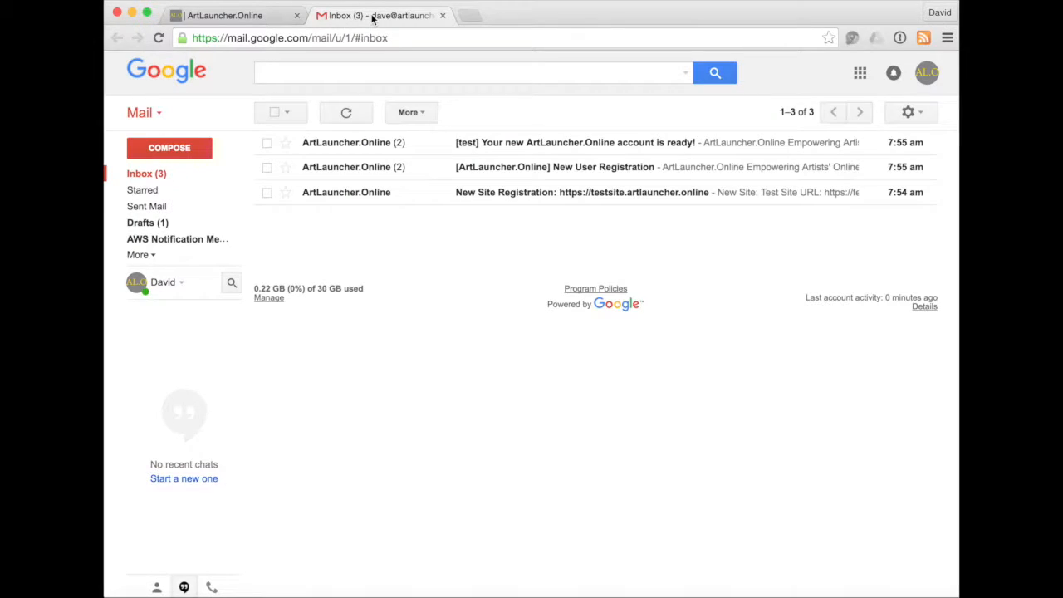
click(560, 147)
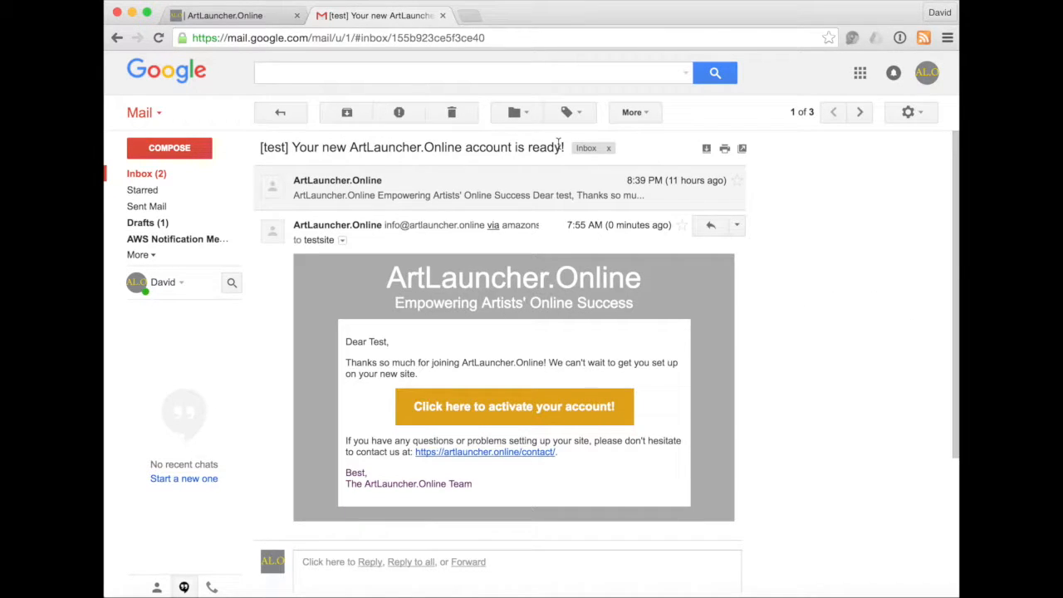
Activate the account, copy the generated password, save it, and proceed to login.
click(505, 415)
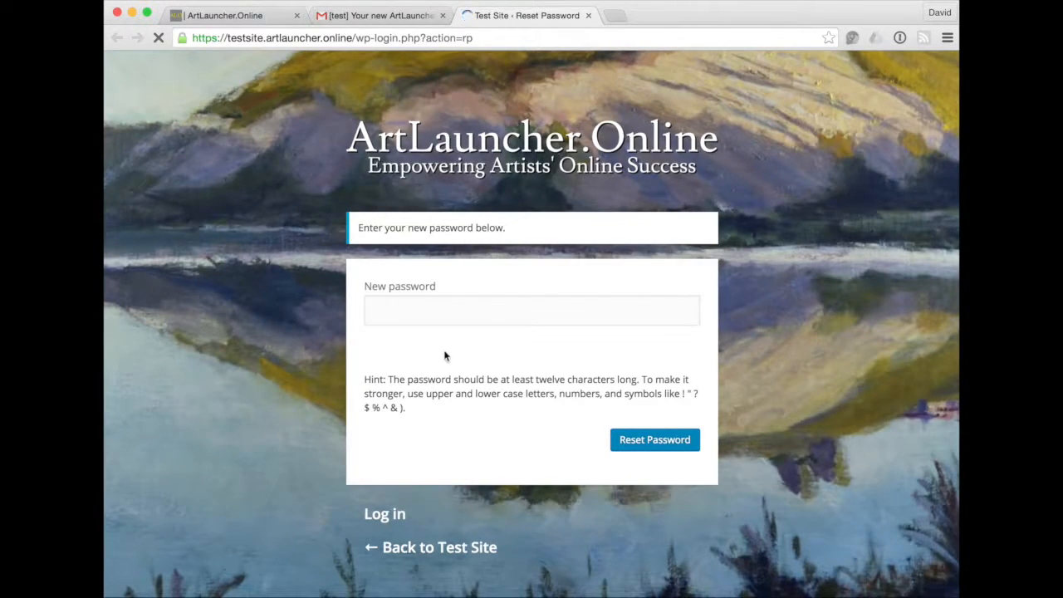
triple_click(433, 308)
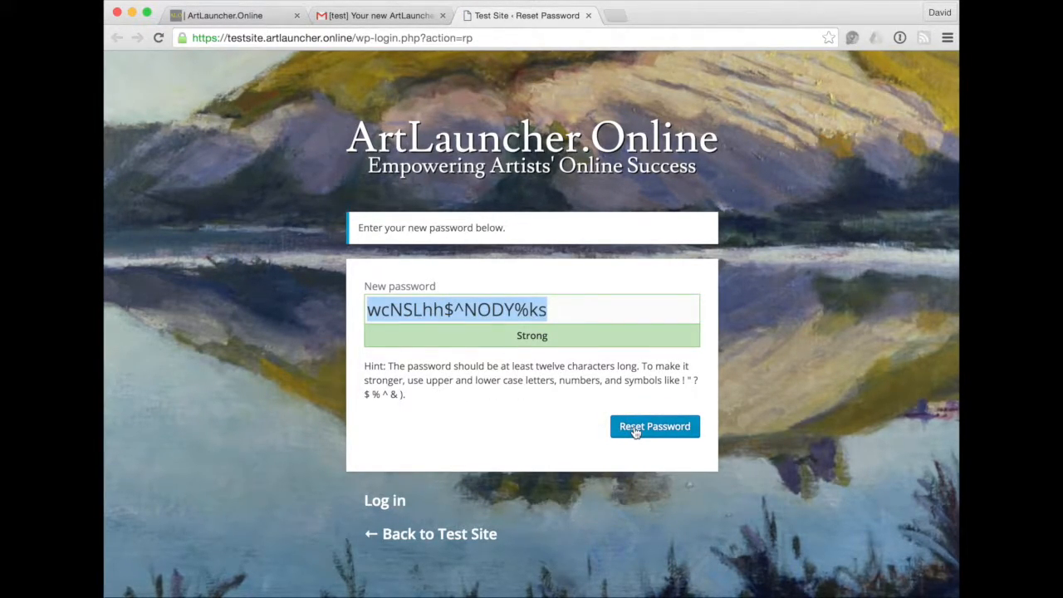
right_click(491, 314)
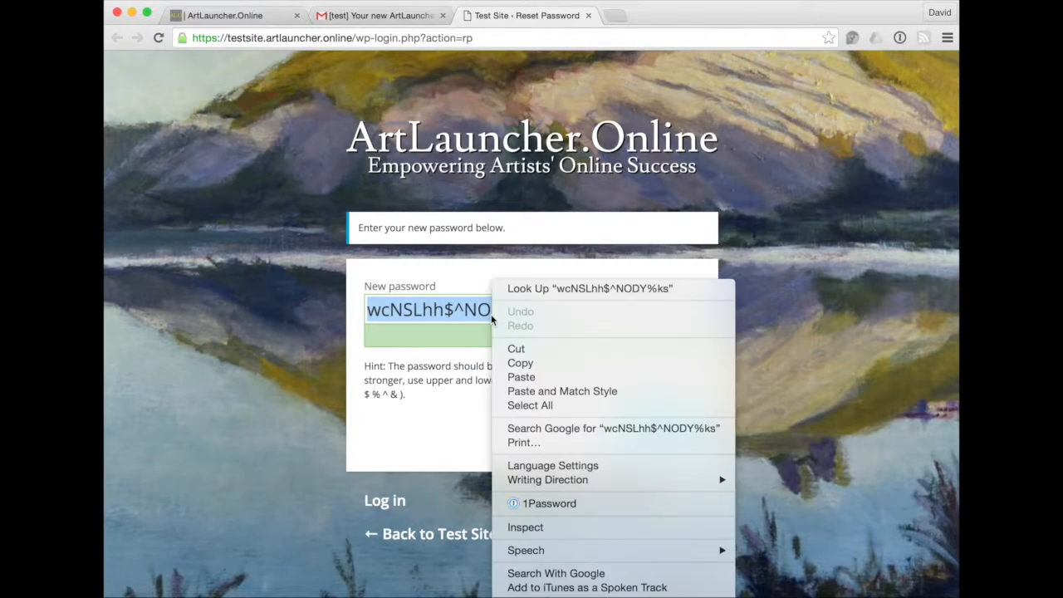
click(523, 363)
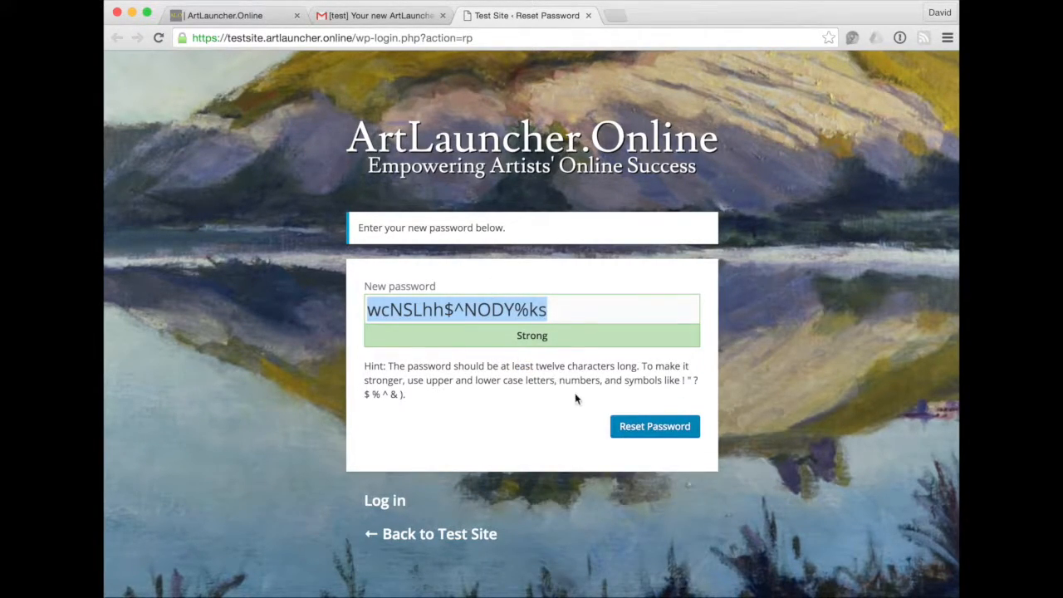
click(646, 427)
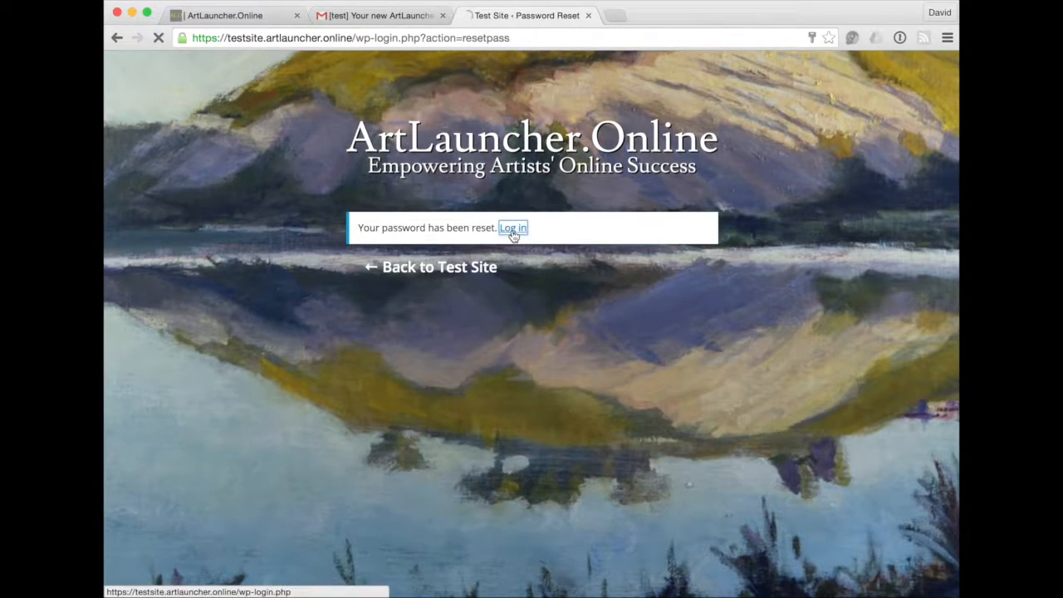
click(511, 231)
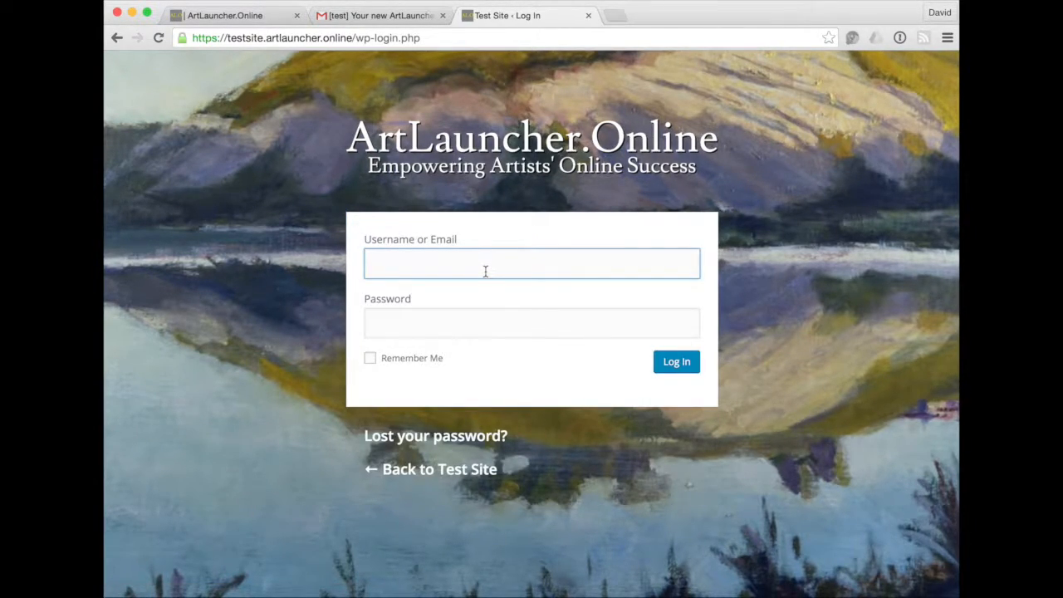
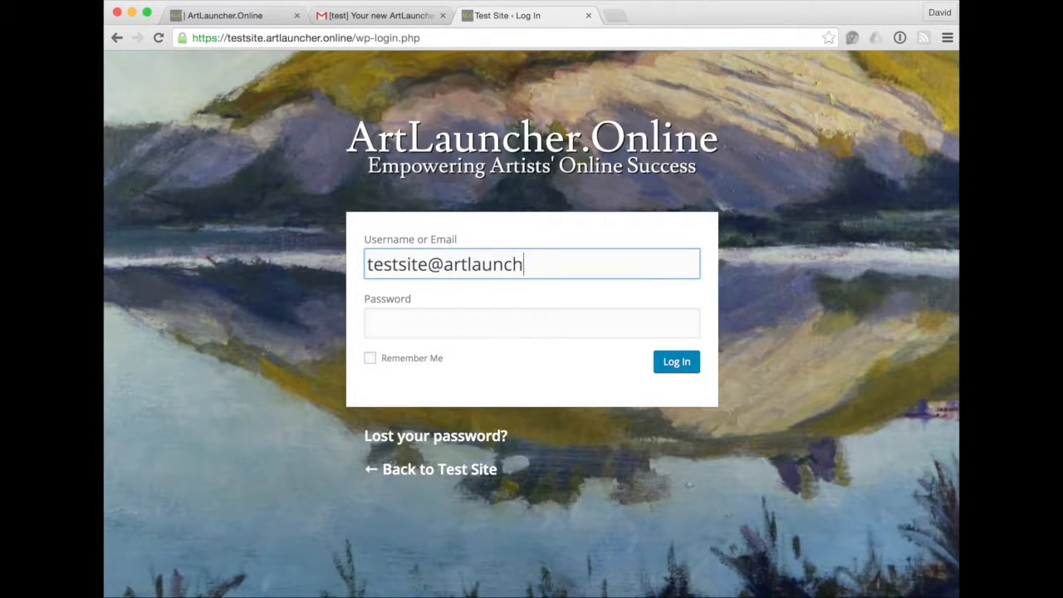
Log in with the account e-mail and pasted password, with Remember Me ticked.
key(Tab)
key(super+v)
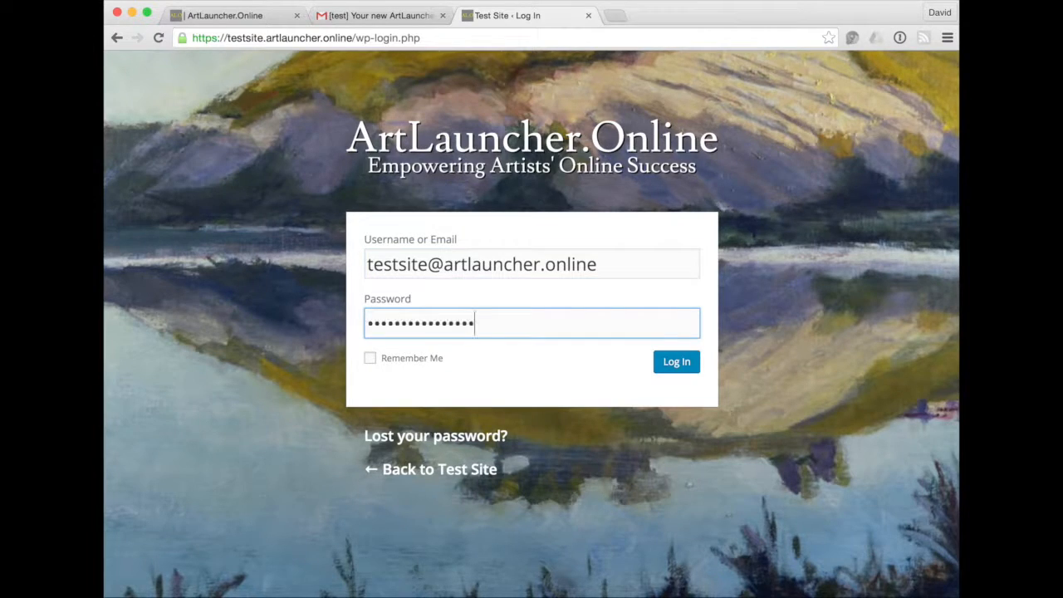
click(423, 364)
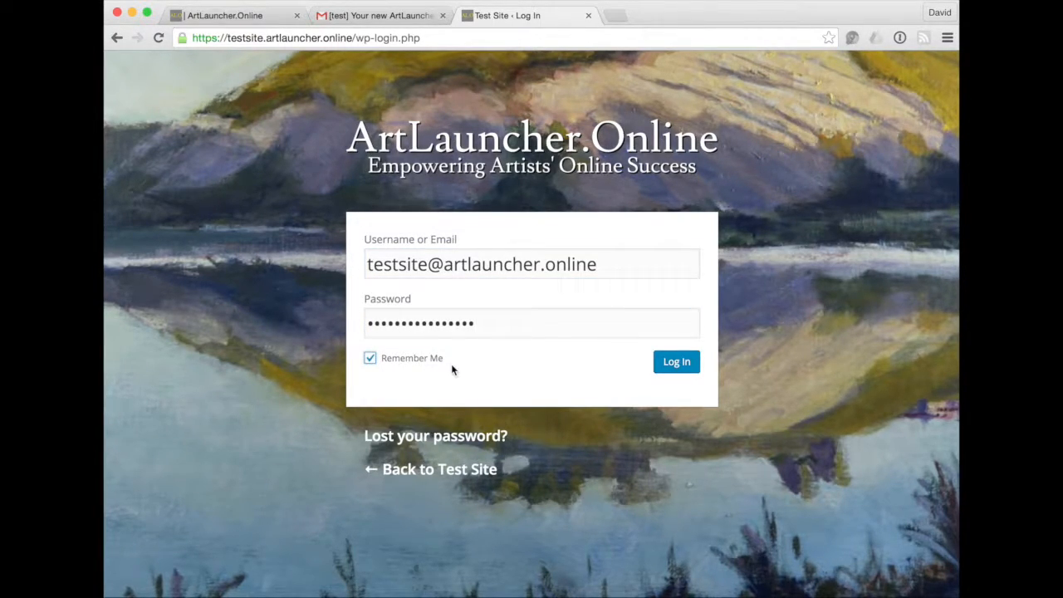
key(Return)
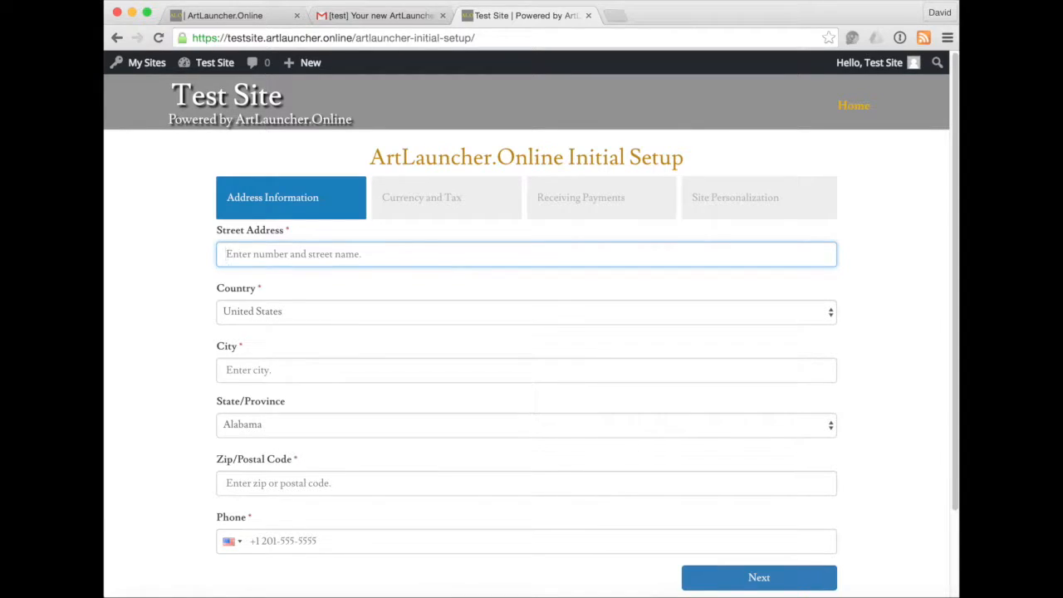
Enter the street address, city, state California, zip and phone, then continue to Currency and Tax.
text(123 )
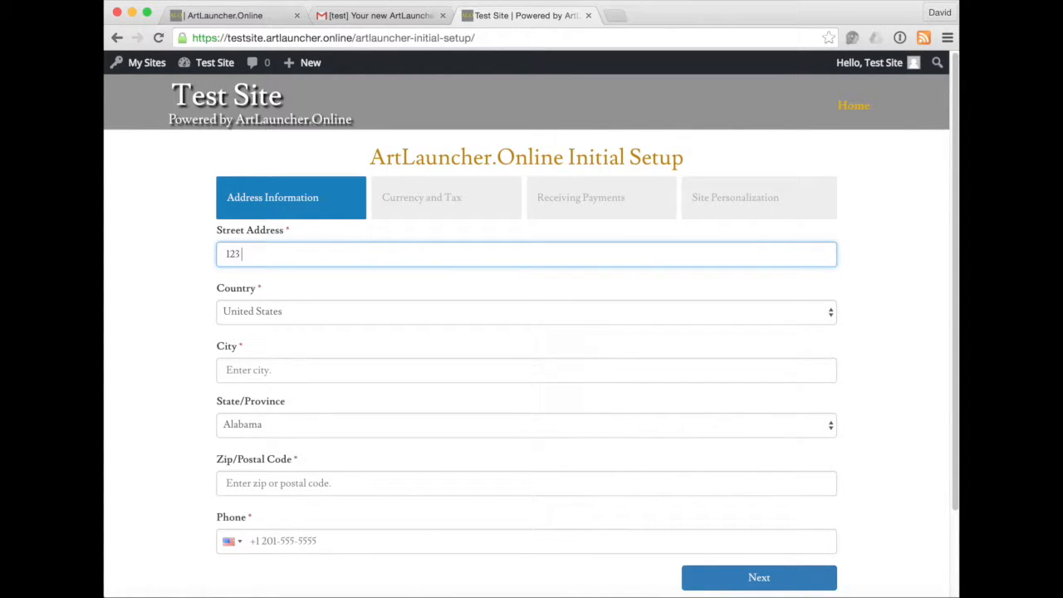
text(Any St.)
key(Tab)
key(Tab)
text(My City)
key(Tab)
key(c)
key(Tab)
text(55555)
key(Tab)
text(949-555-1212)
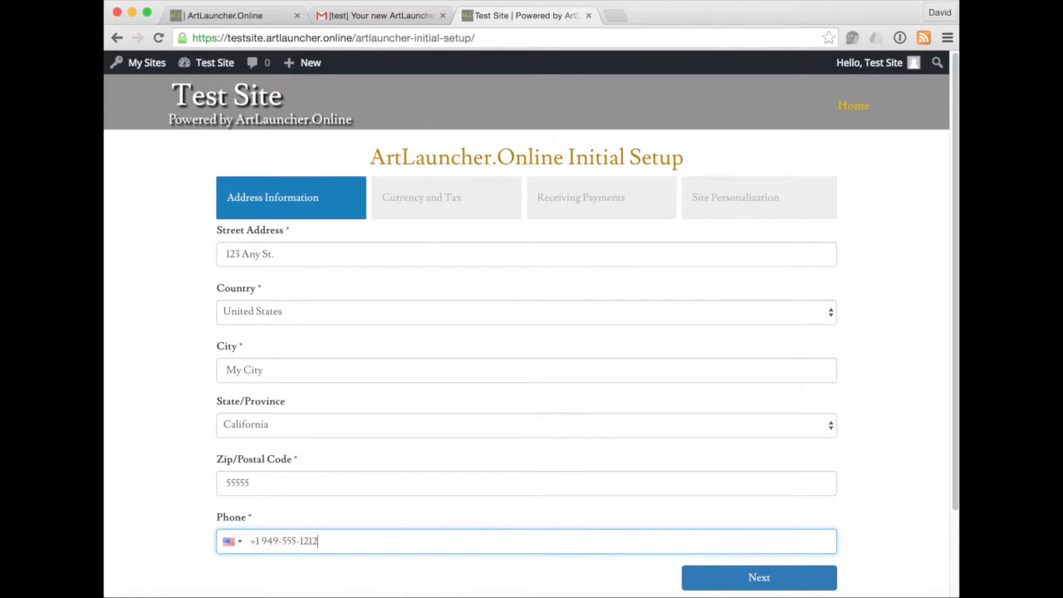
click(750, 578)
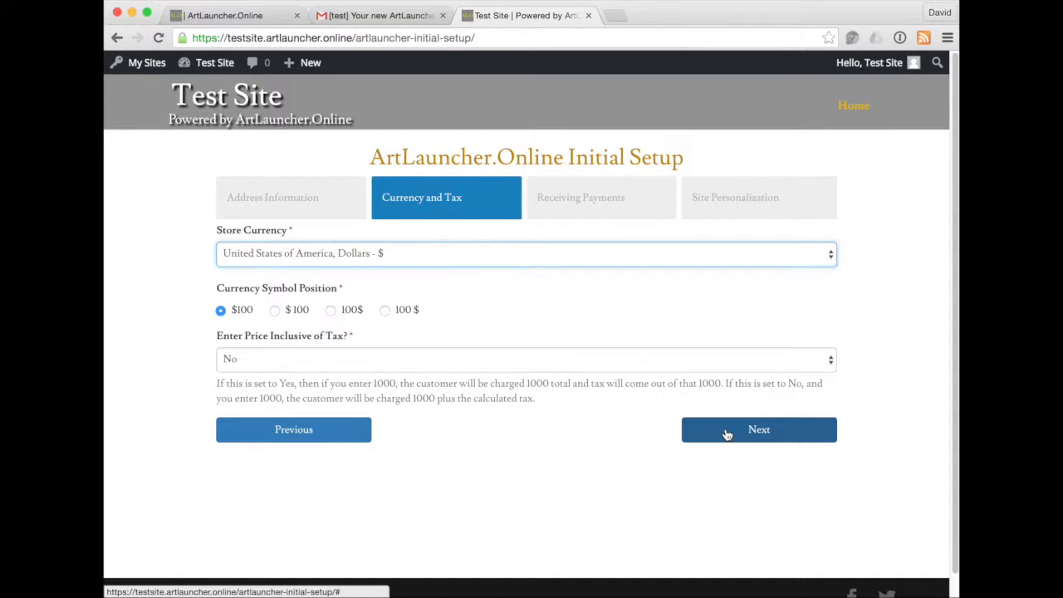
Accept the Currency and Tax defaults and open the Stripe sign-up instructions link.
click(727, 433)
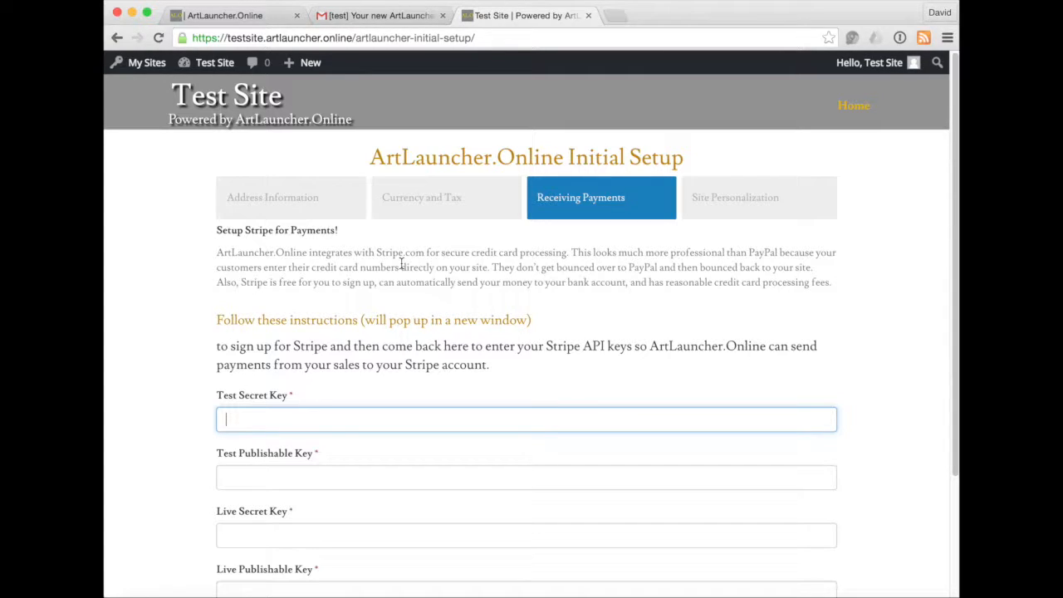
click(366, 326)
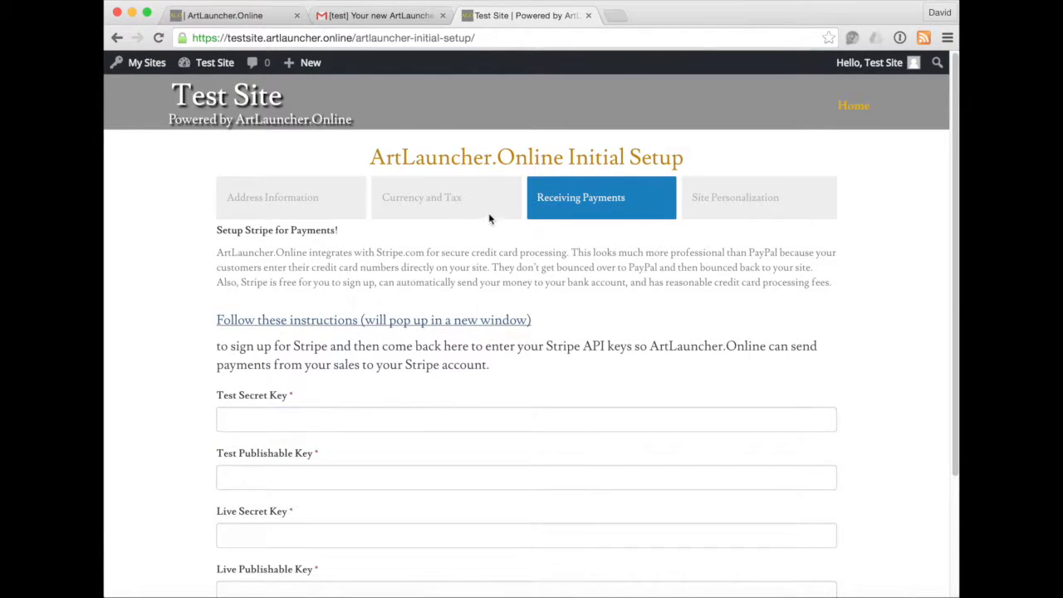
click(465, 327)
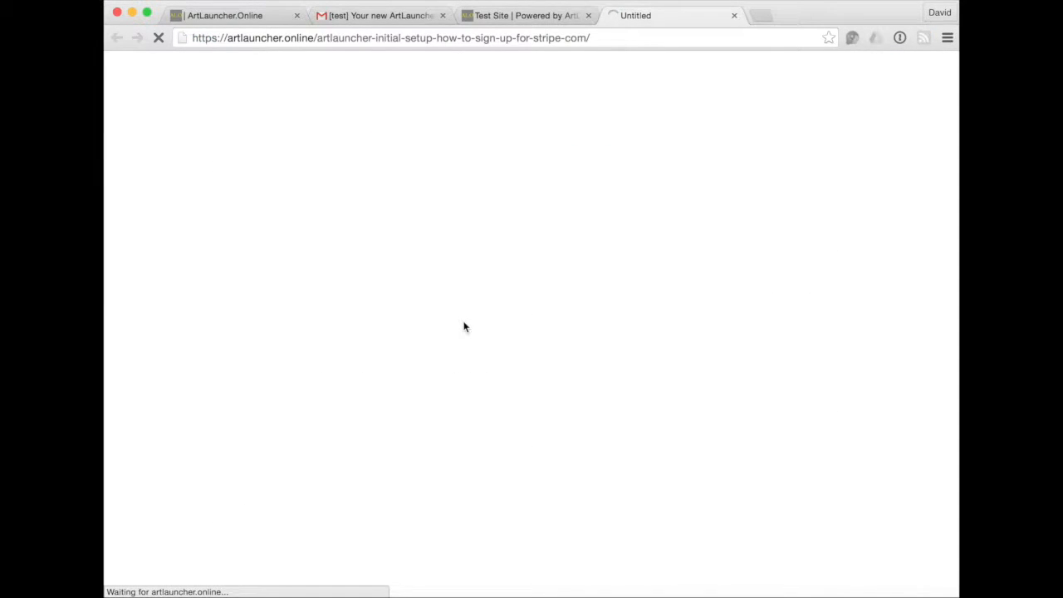
scroll(465, 326, down, 5)
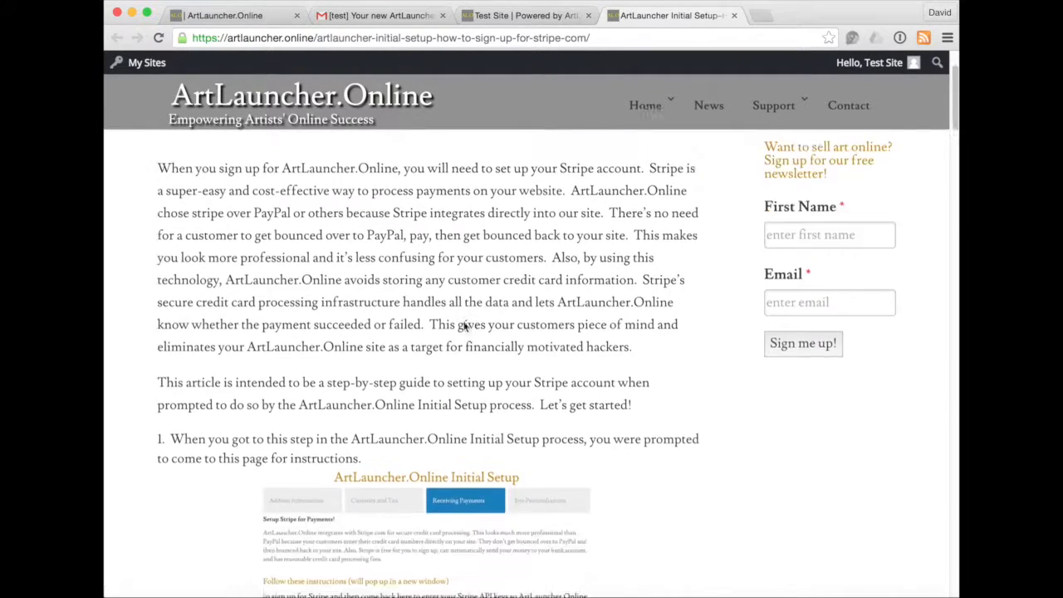
scroll(464, 326, up, 3)
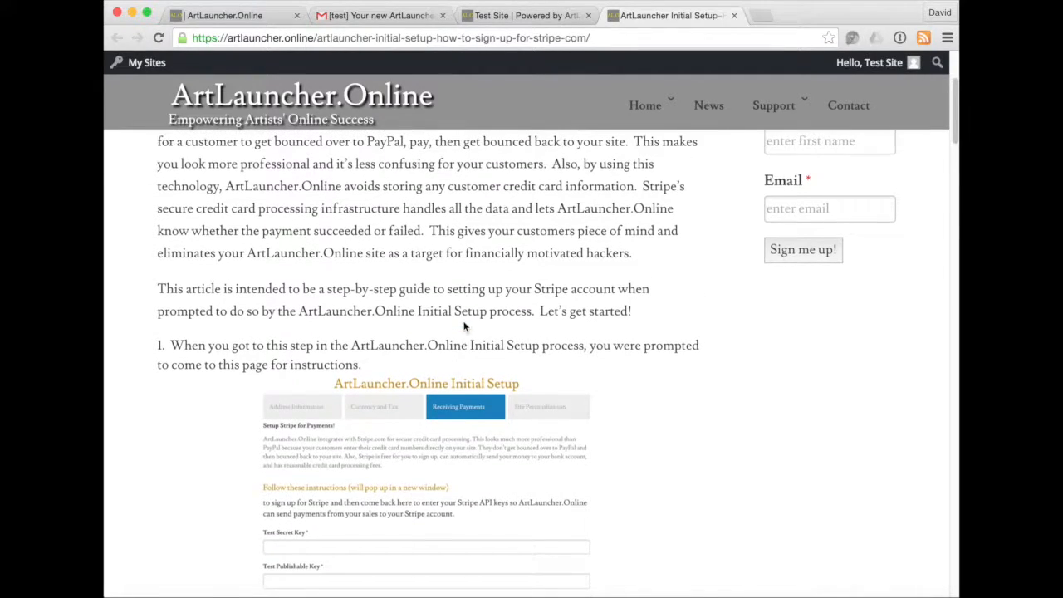
scroll(463, 325, down, 1)
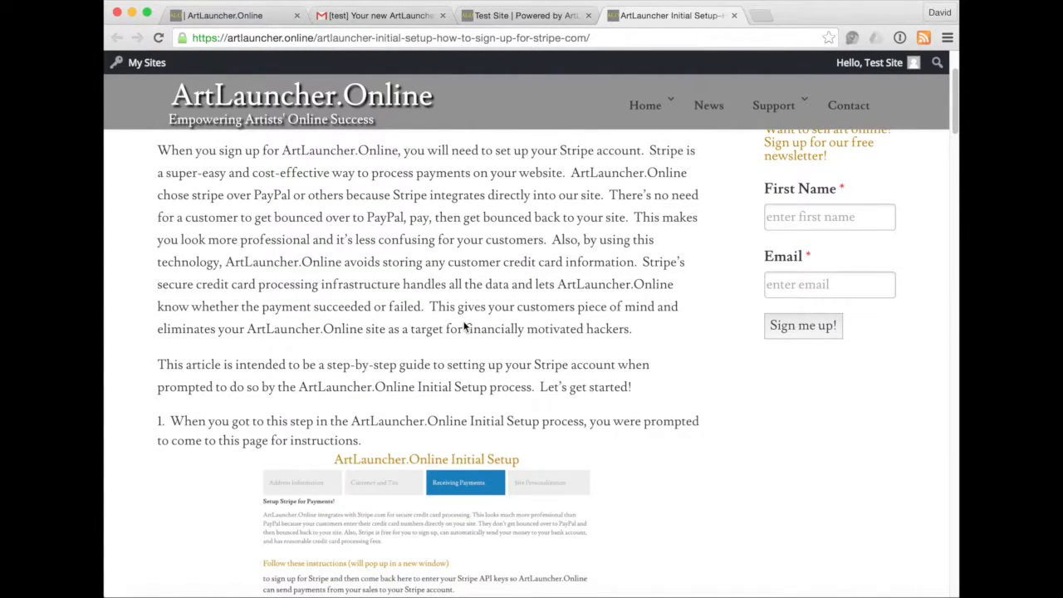
scroll(734, 406, down, 4)
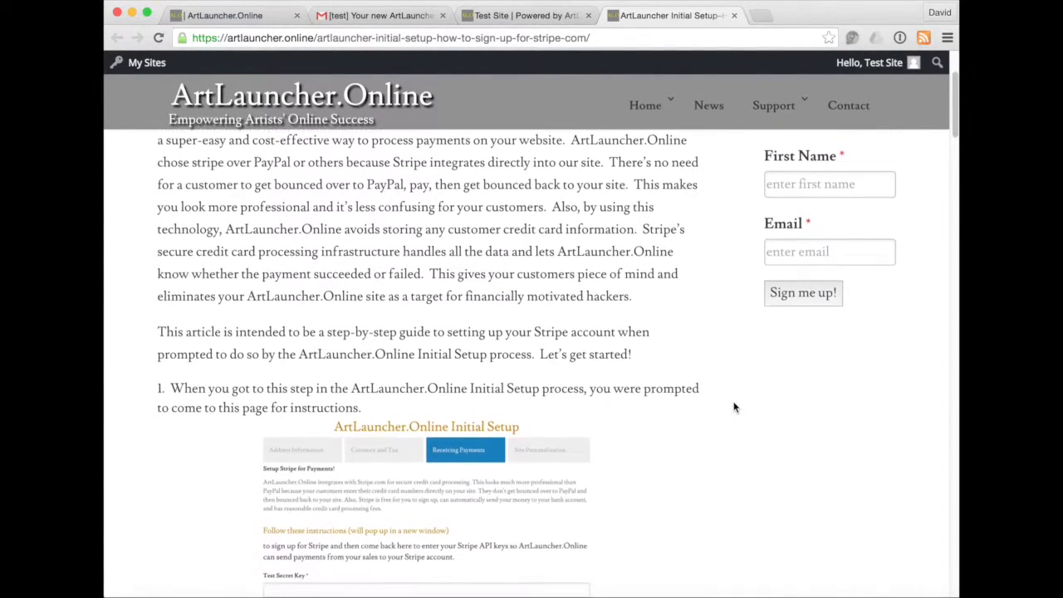
scroll(734, 406, down, 2)
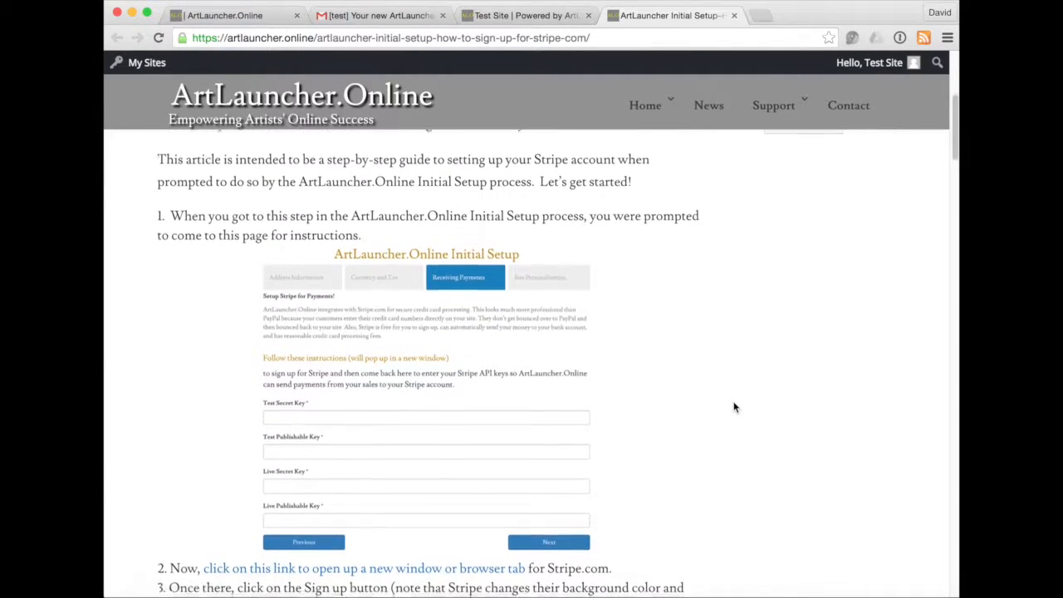
click(532, 16)
click(660, 16)
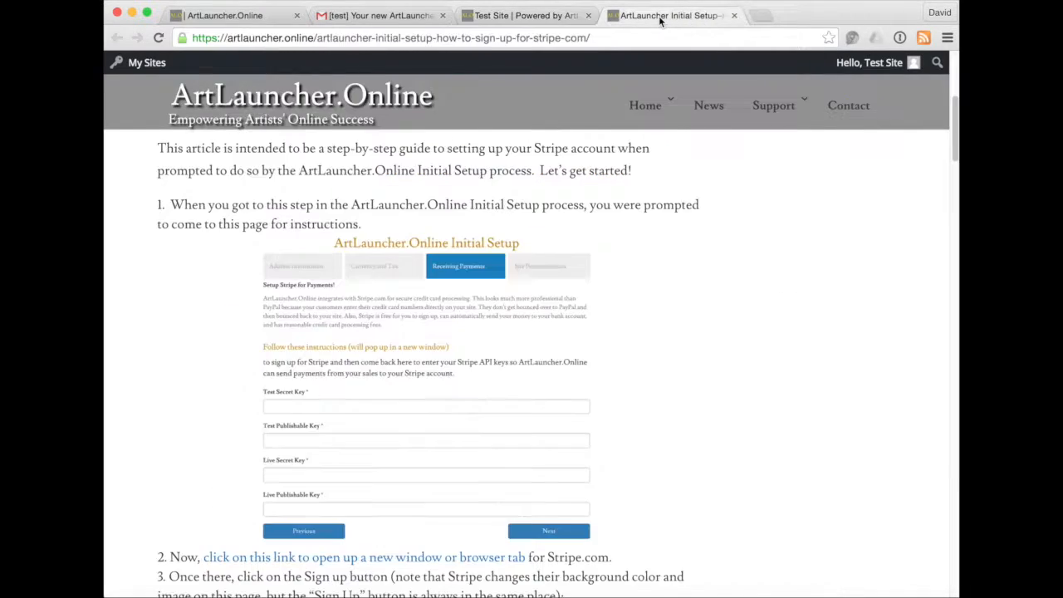
scroll(474, 258, down, 5)
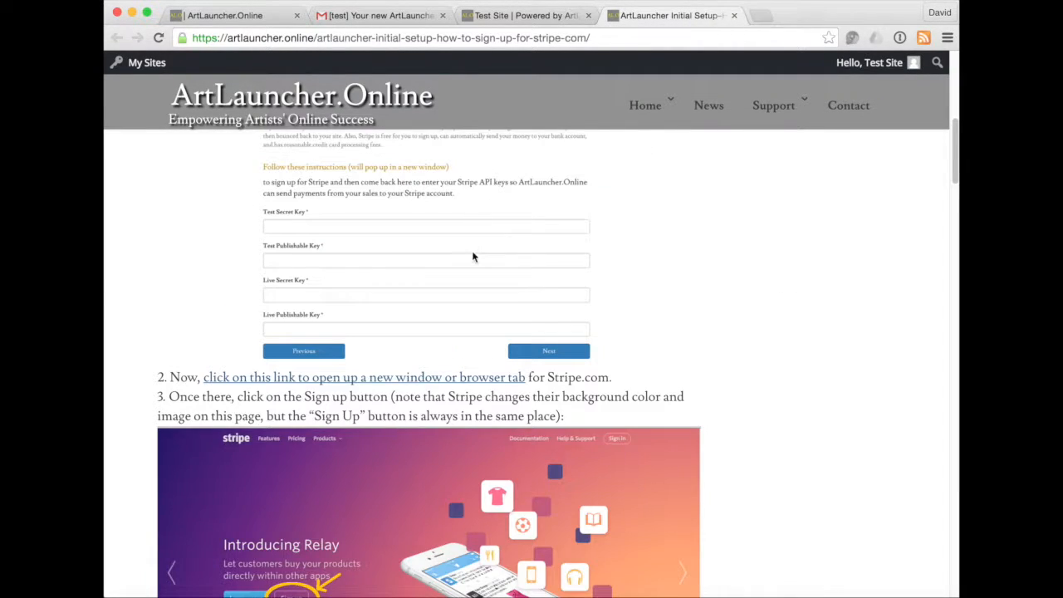
Open Stripe's sign-up form and enter the test site's e-mail address.
click(440, 383)
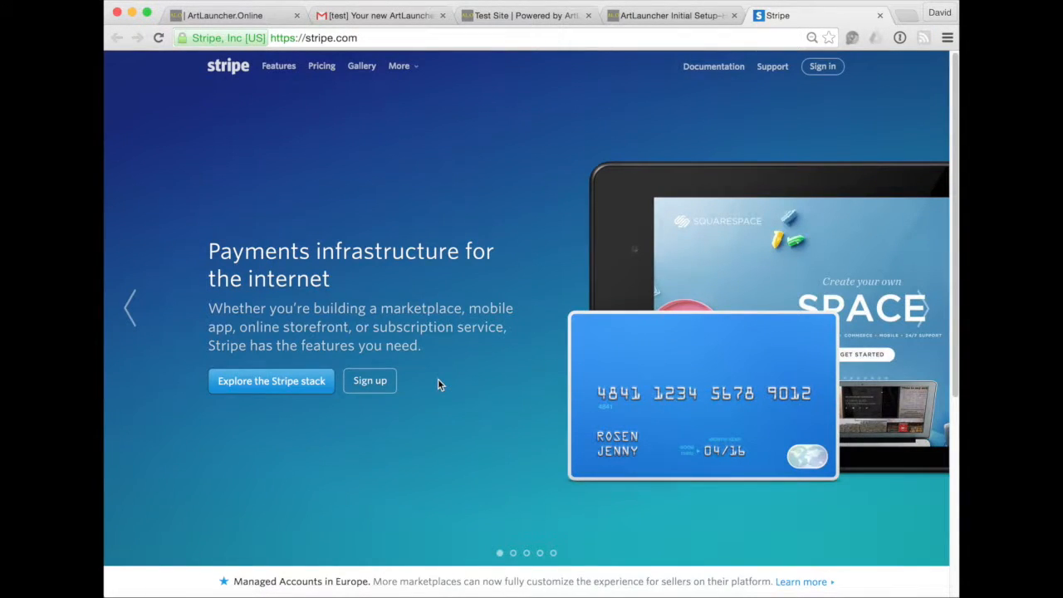
click(369, 384)
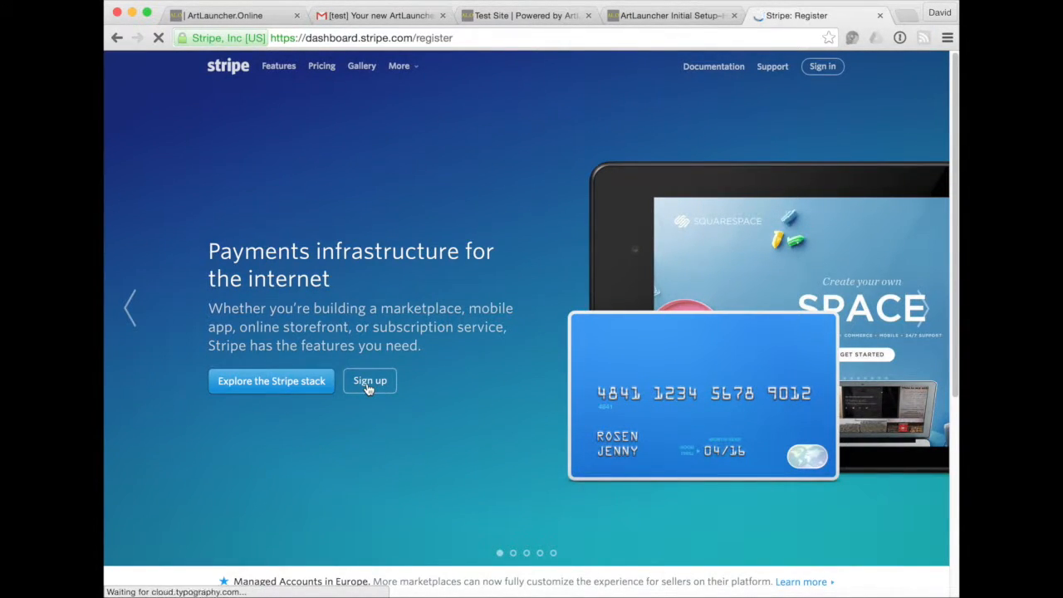
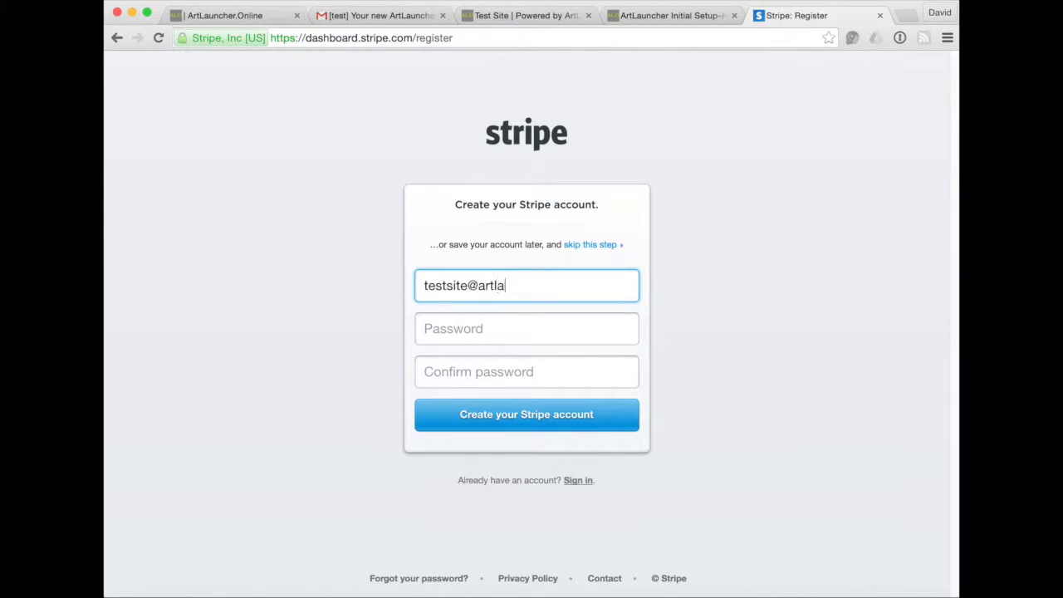
key(Tab)
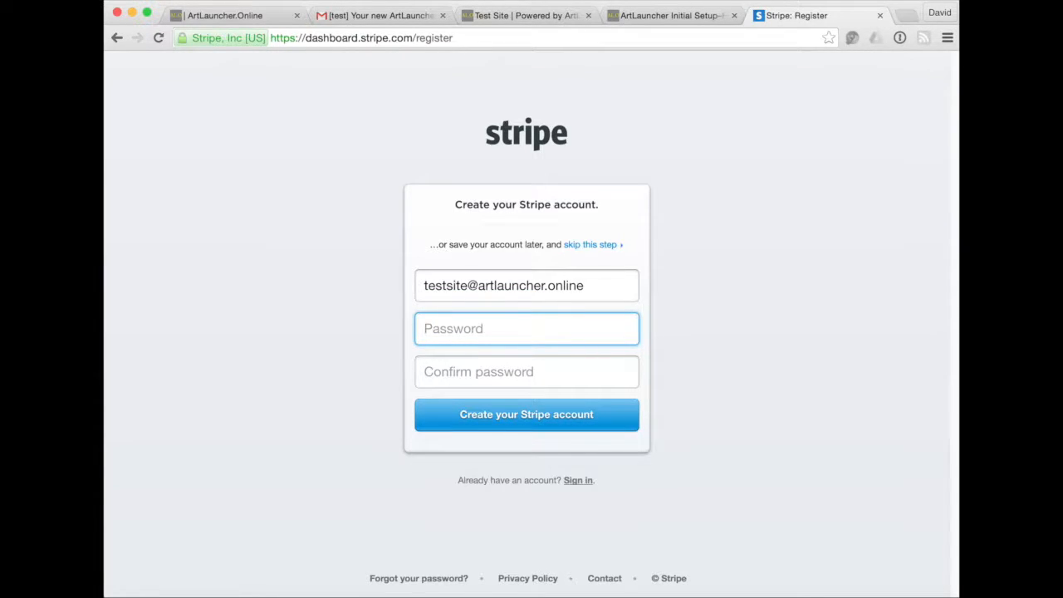
Set and confirm an eight-character password, then create the Stripe account.
text(••••••••••••)
key(BackSpace)
key(BackSpace)
key(BackSpace)
key(BackSpace)
key(BackSpace)
key(BackSpace)
key(BackSpace)
key(BackSpace)
key(BackSpace)
key(BackSpace)
key(BackSpace)
key(BackSpace)
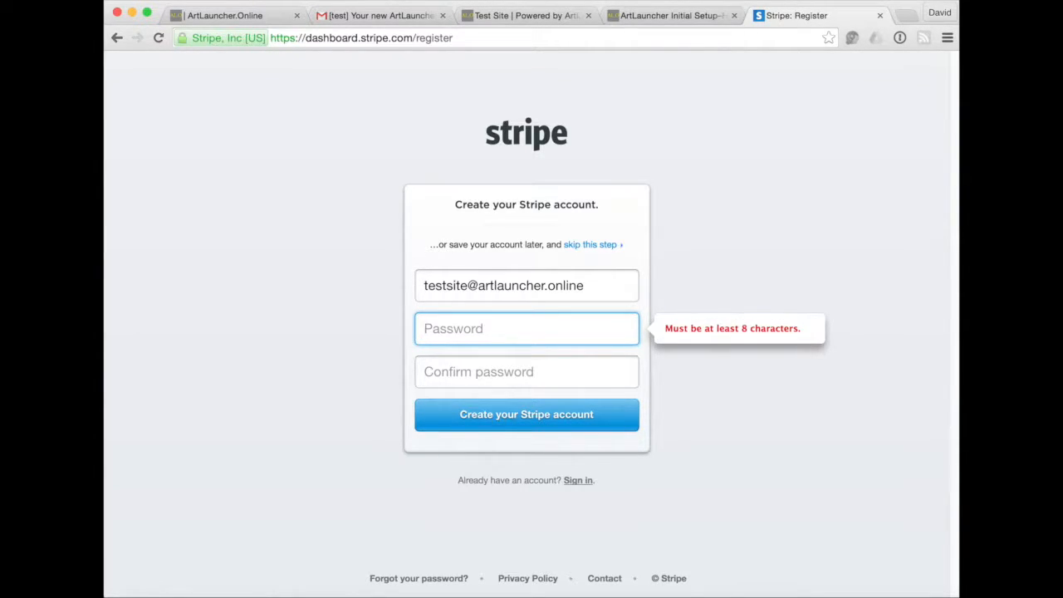
text(•••••••••)
key(BackSpace)
key(Tab)
key(shift+Tab)
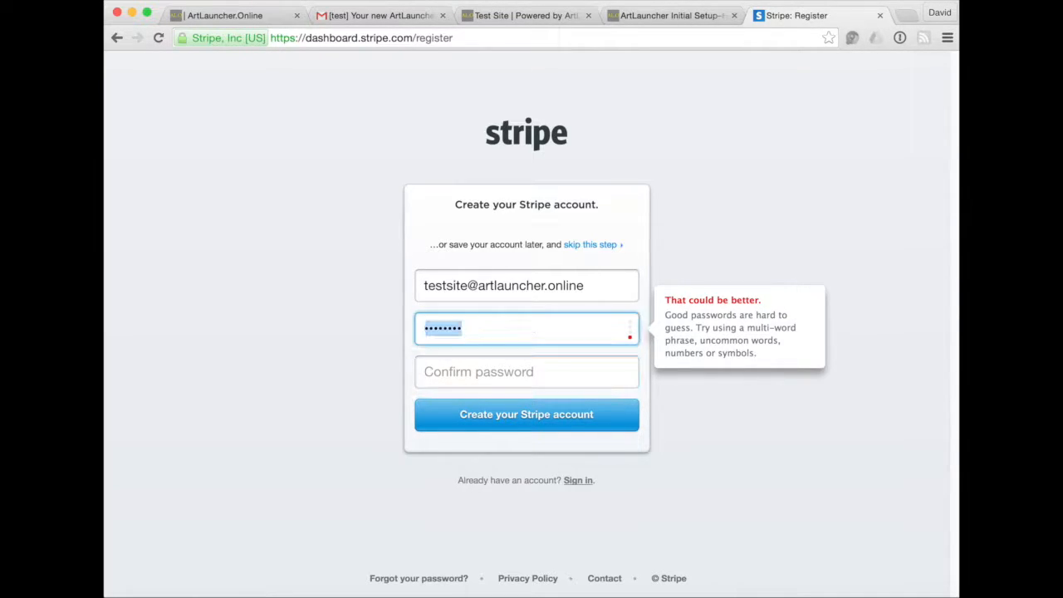
text(••••••••)
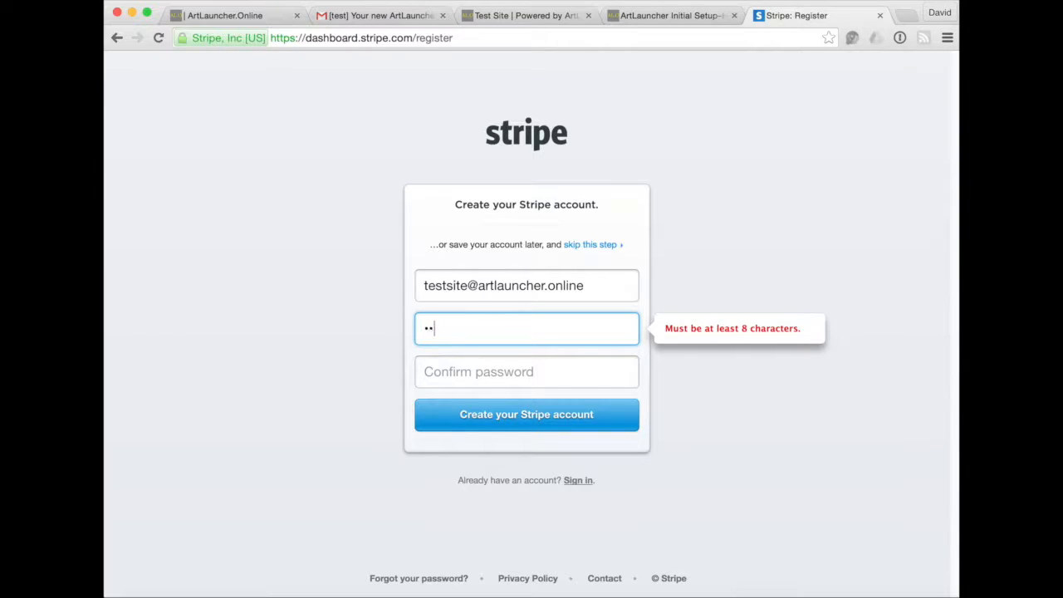
key(Tab)
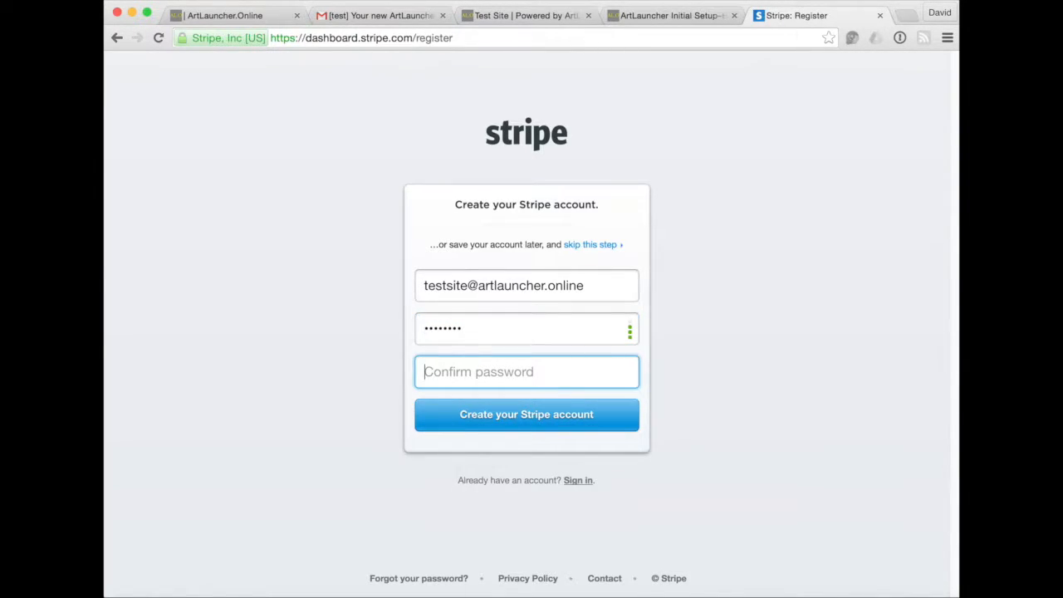
text(••••••••)
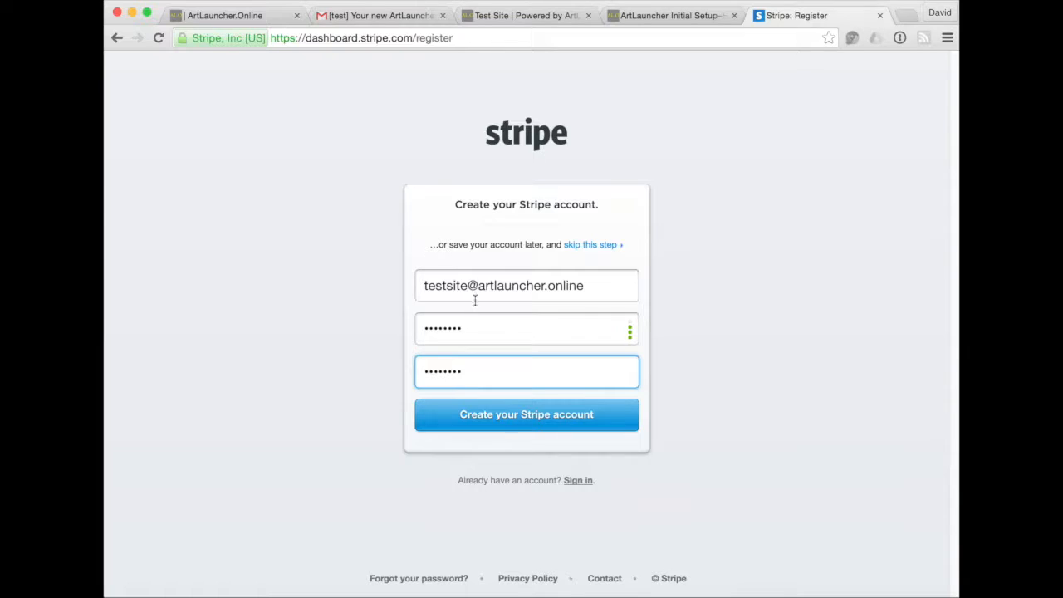
click(512, 422)
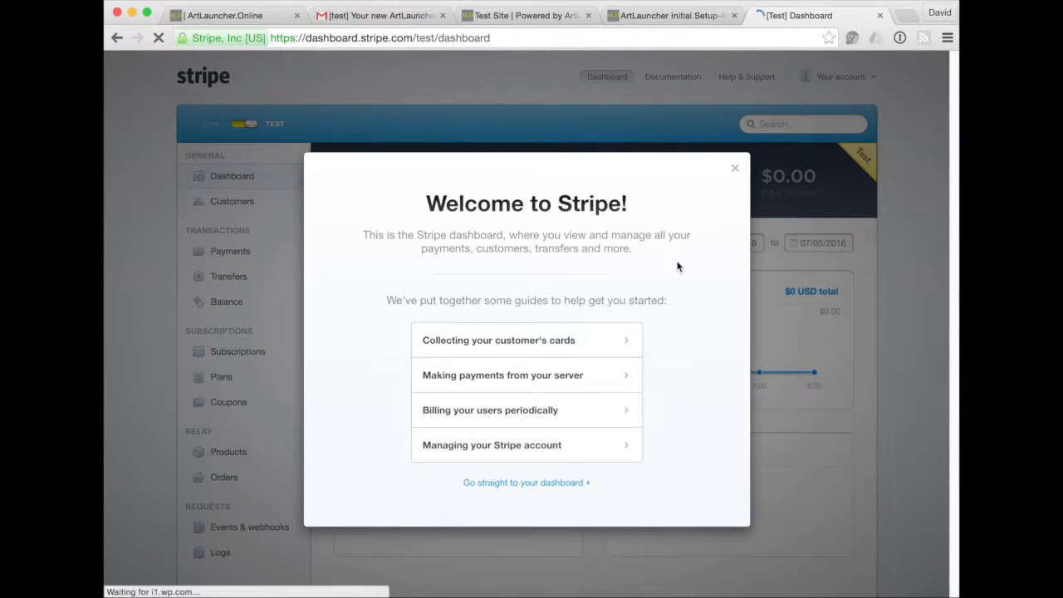
Return to the ArtLauncher guide and scroll to step 5 about the Welcome to Stripe window.
click(664, 15)
scroll(615, 345, down, 2)
scroll(614, 344, down, 5)
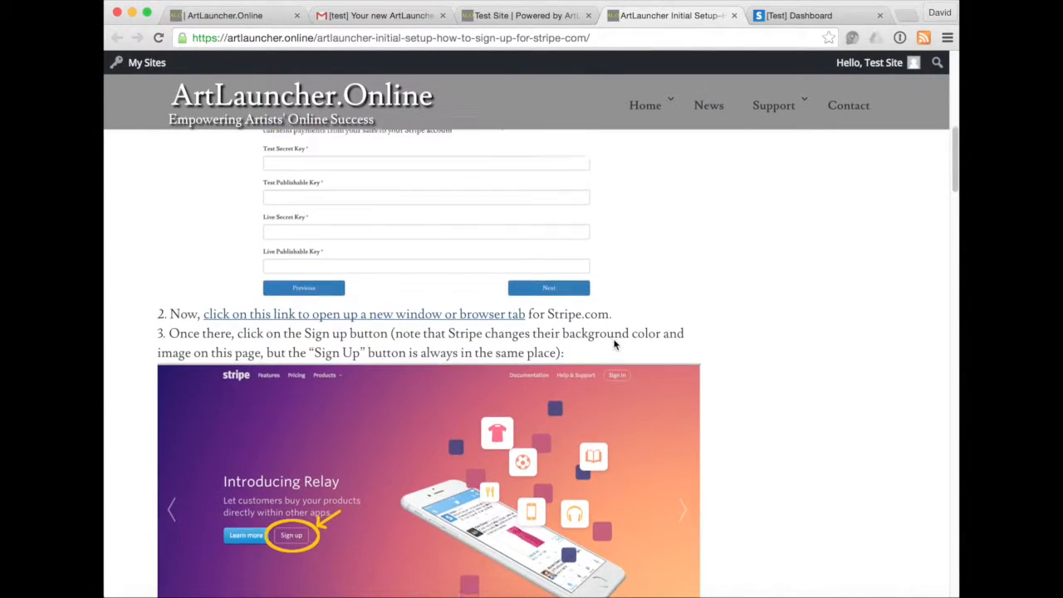
scroll(615, 344, down, 6)
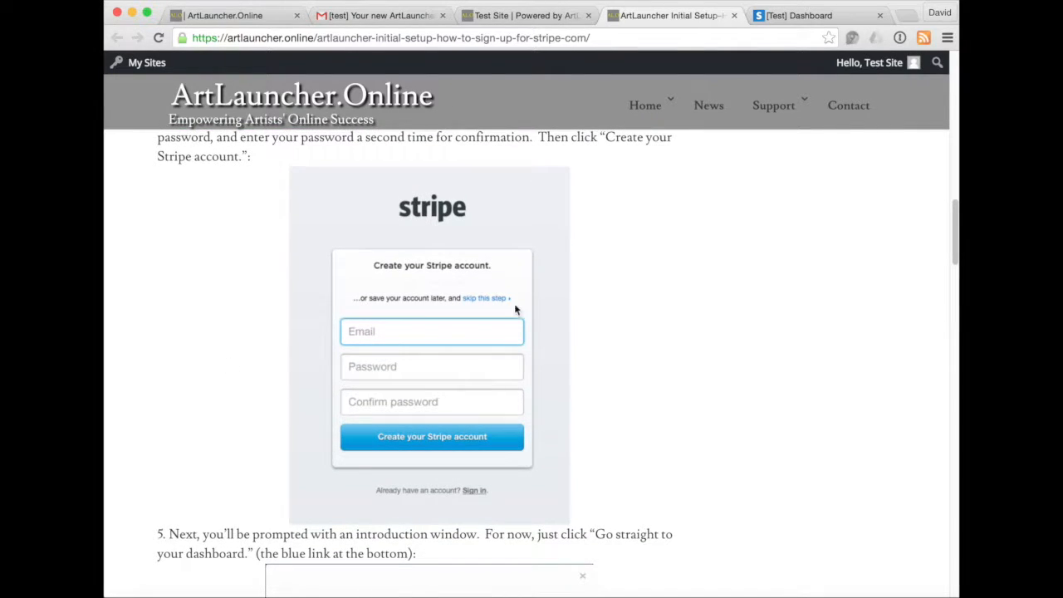
scroll(656, 448, down, 3)
scroll(656, 451, down, 3)
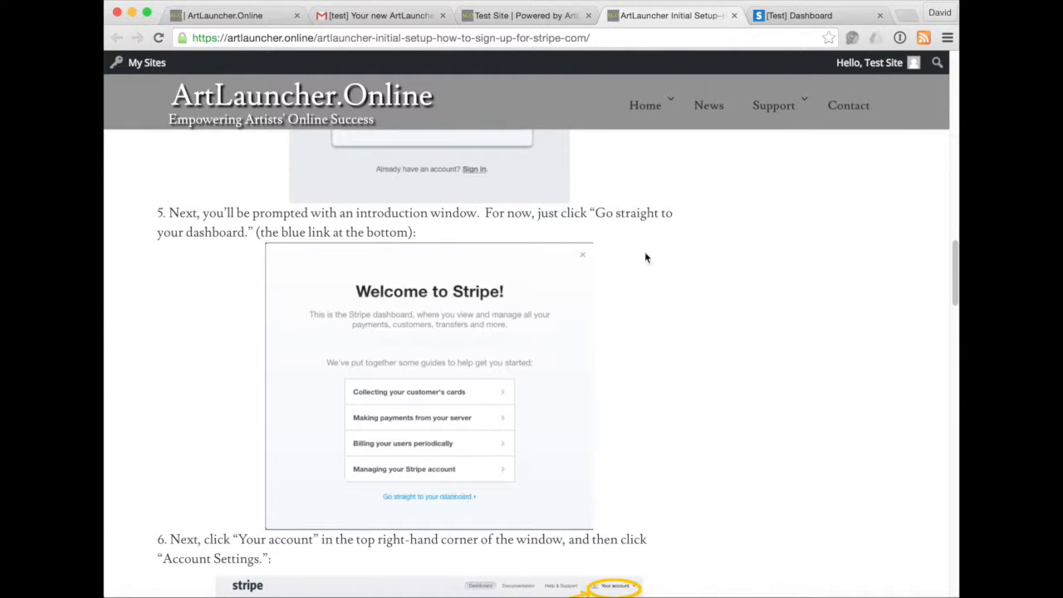
scroll(607, 439, up, 5)
scroll(662, 451, down, 3)
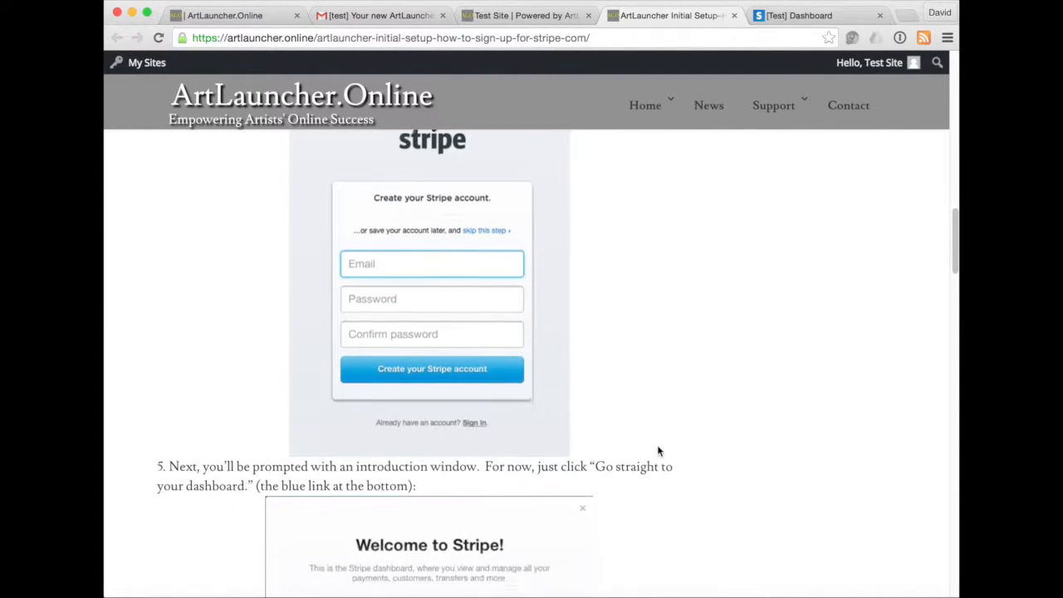
scroll(658, 451, down, 4)
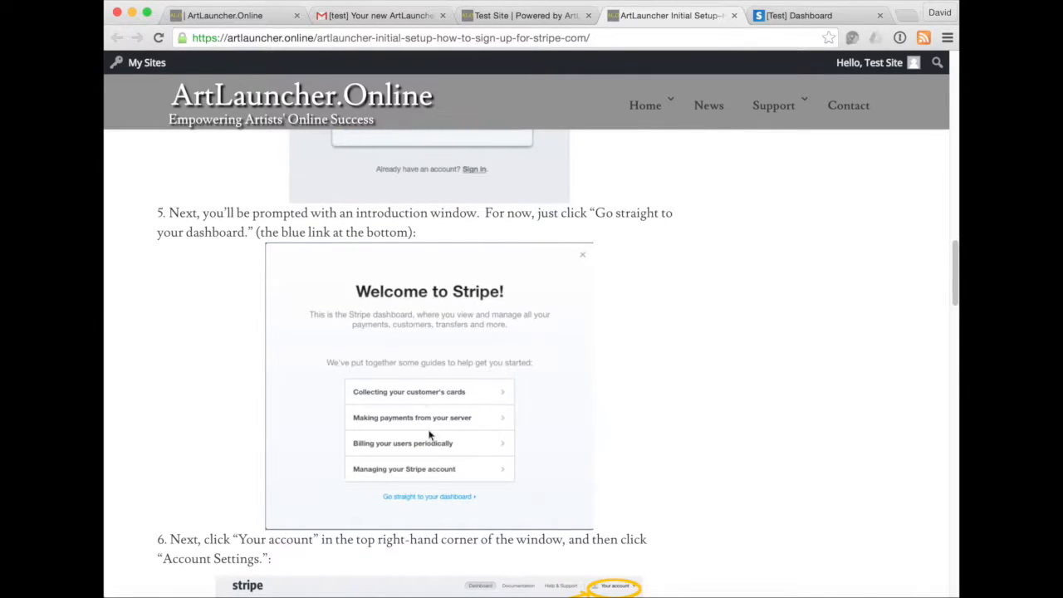
Skip Stripe's welcome guides to the dashboard, then read guide steps 6–7 on Account Settings and API Keys.
click(810, 15)
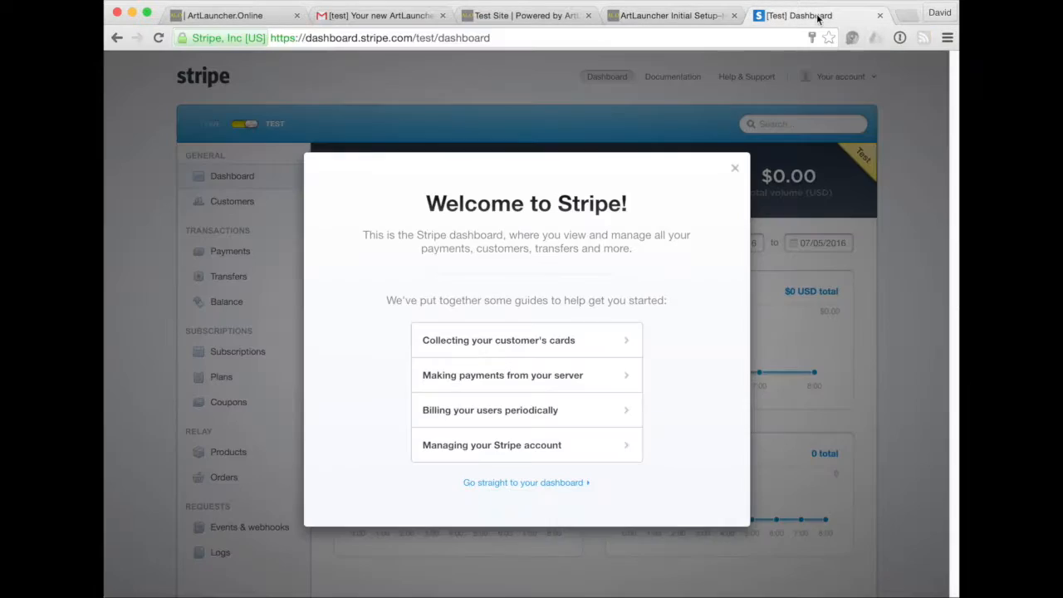
click(497, 483)
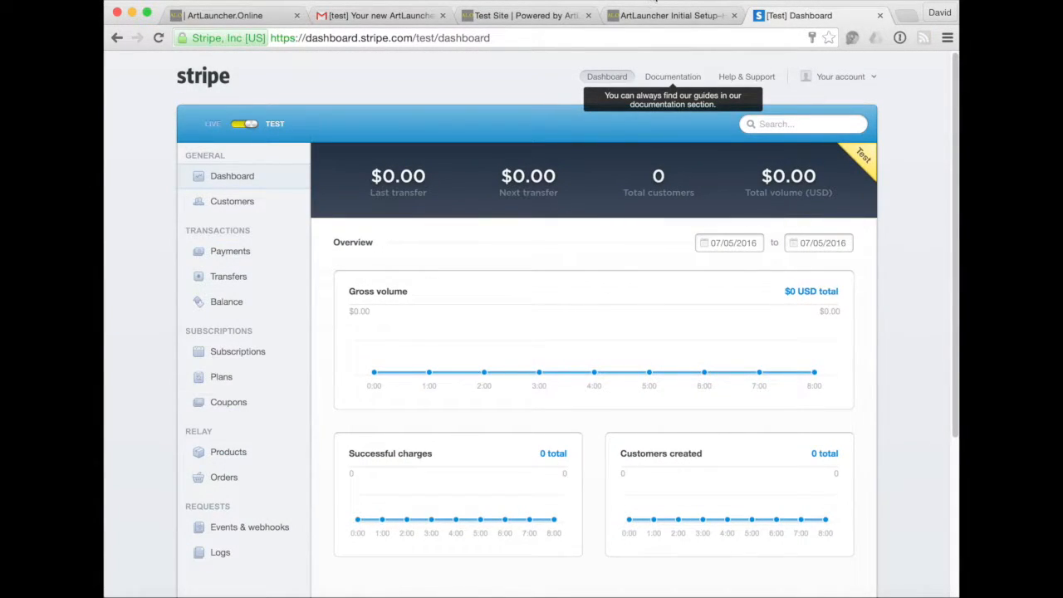
click(651, 15)
scroll(517, 308, down, 5)
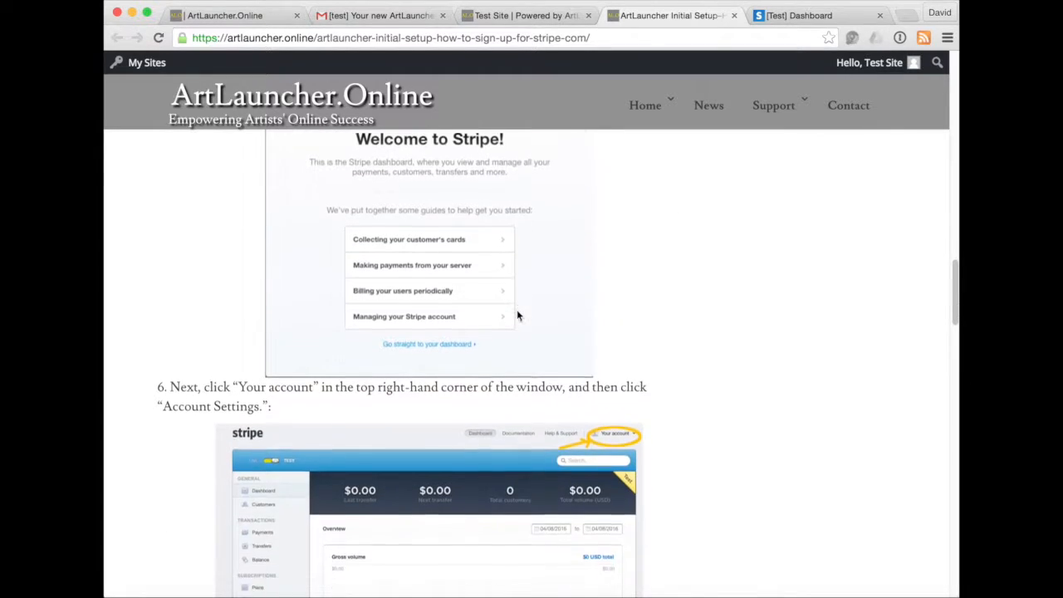
scroll(516, 313, down, 1)
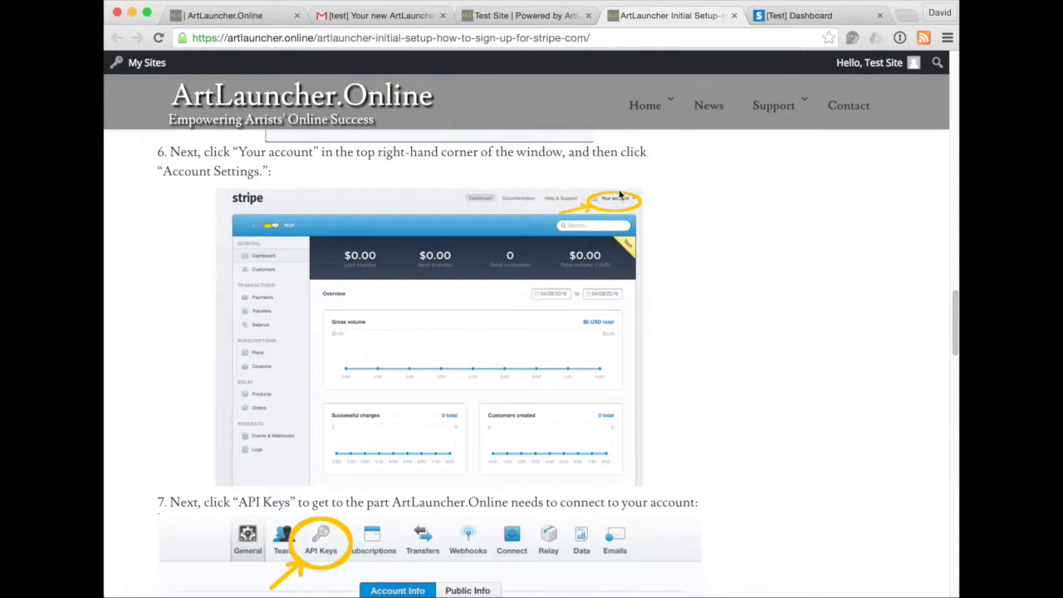
click(795, 14)
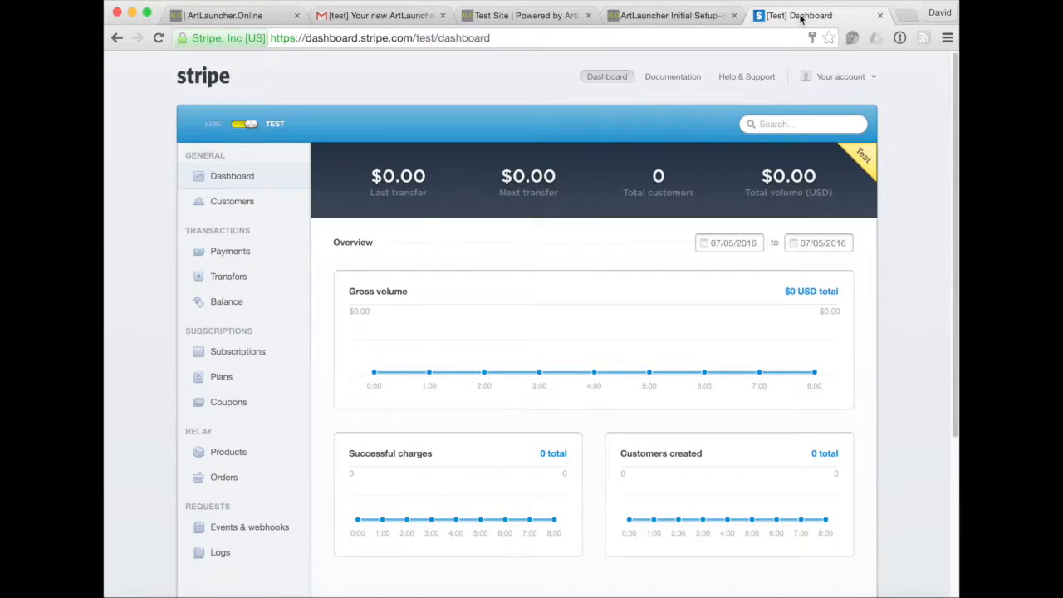
click(828, 76)
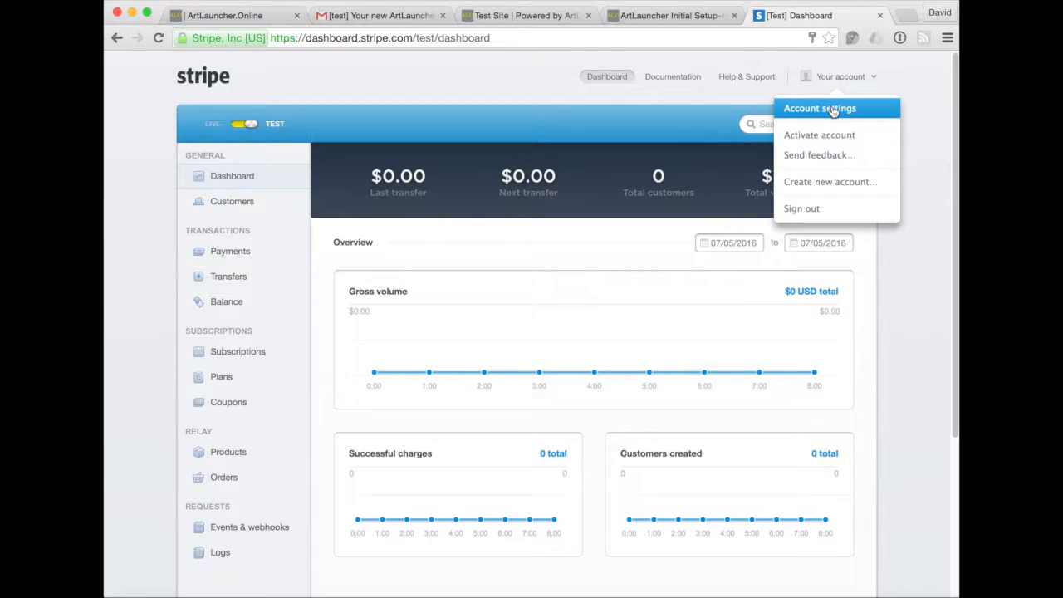
click(832, 106)
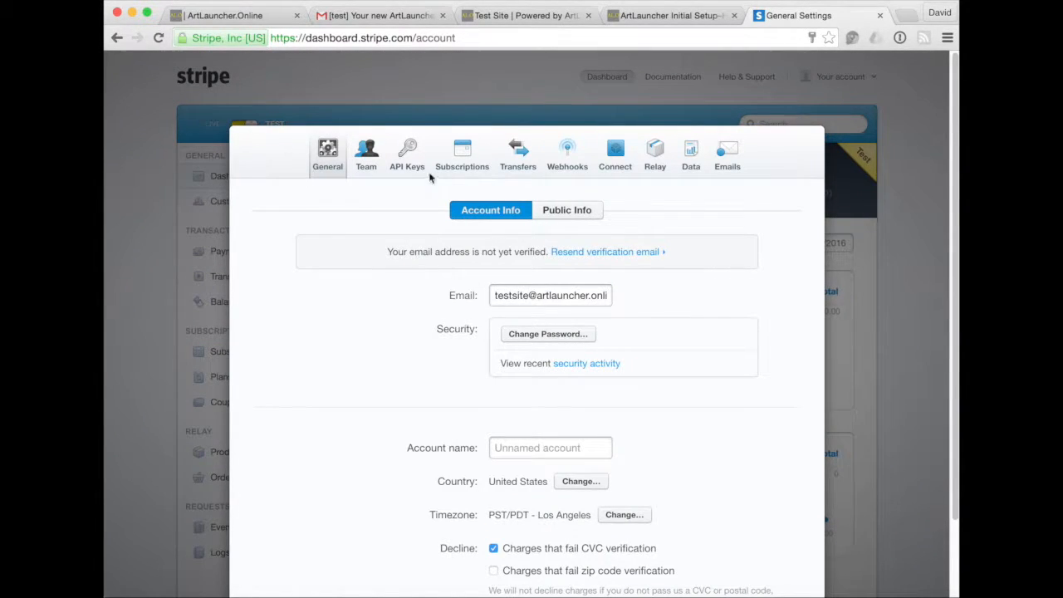
click(405, 160)
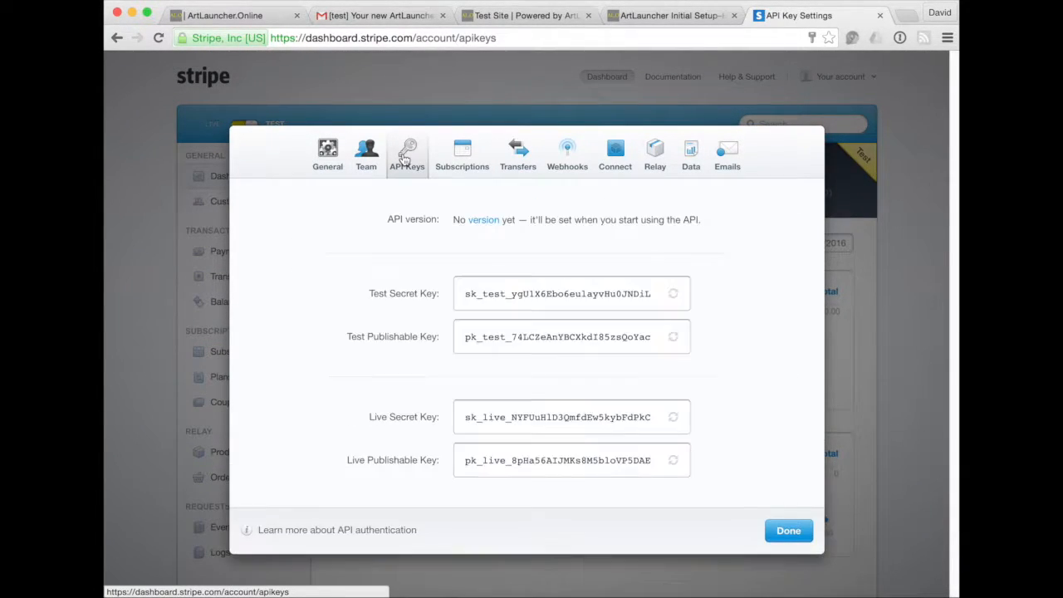
Check the sign-up guide, then select the full Test Secret Key in Stripe.
click(670, 16)
scroll(482, 359, down, 5)
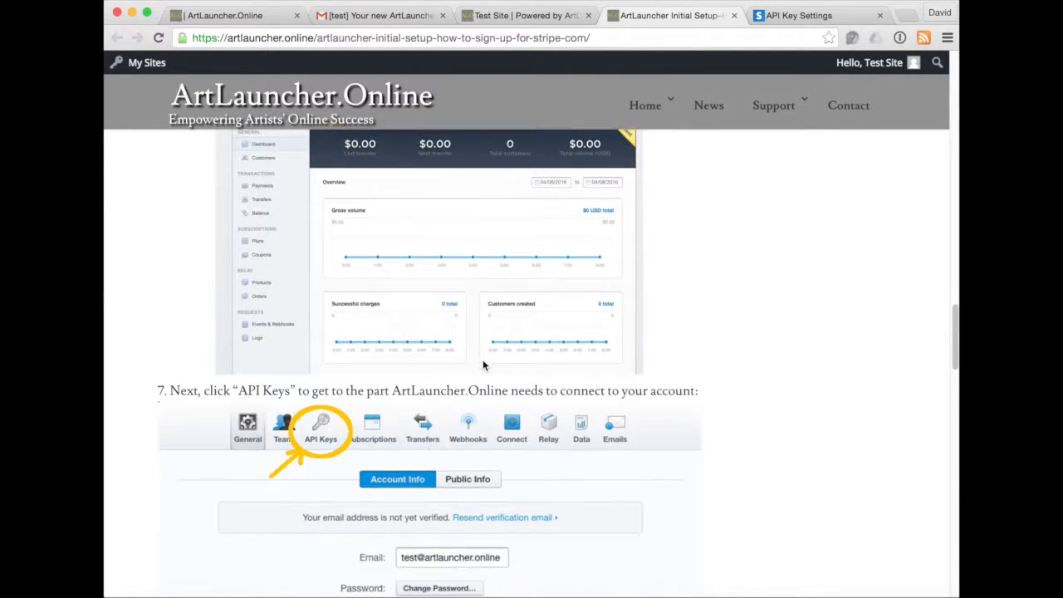
scroll(323, 370, down, 7)
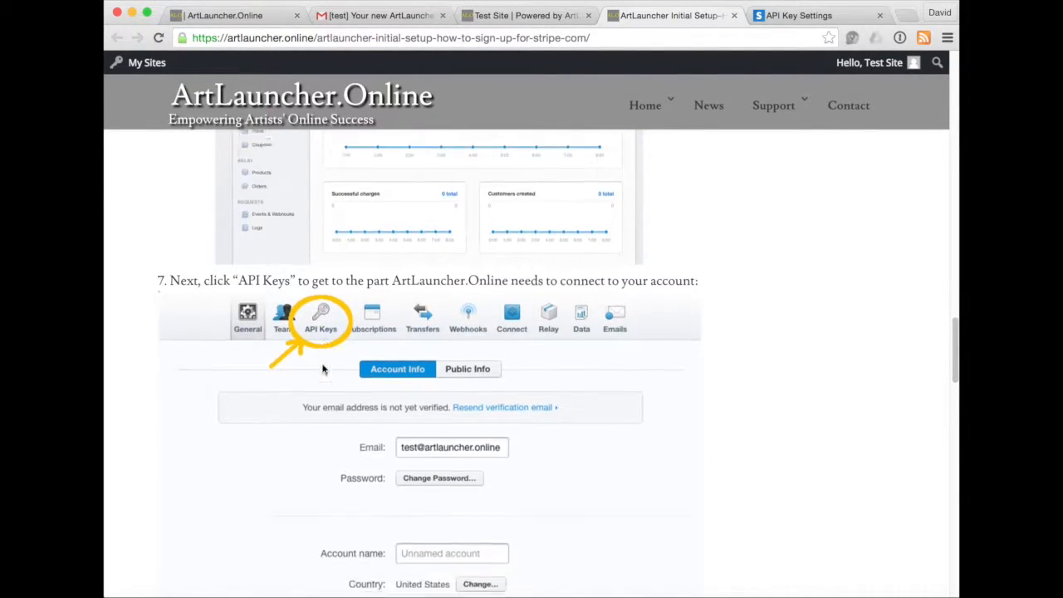
scroll(323, 369, down, 10)
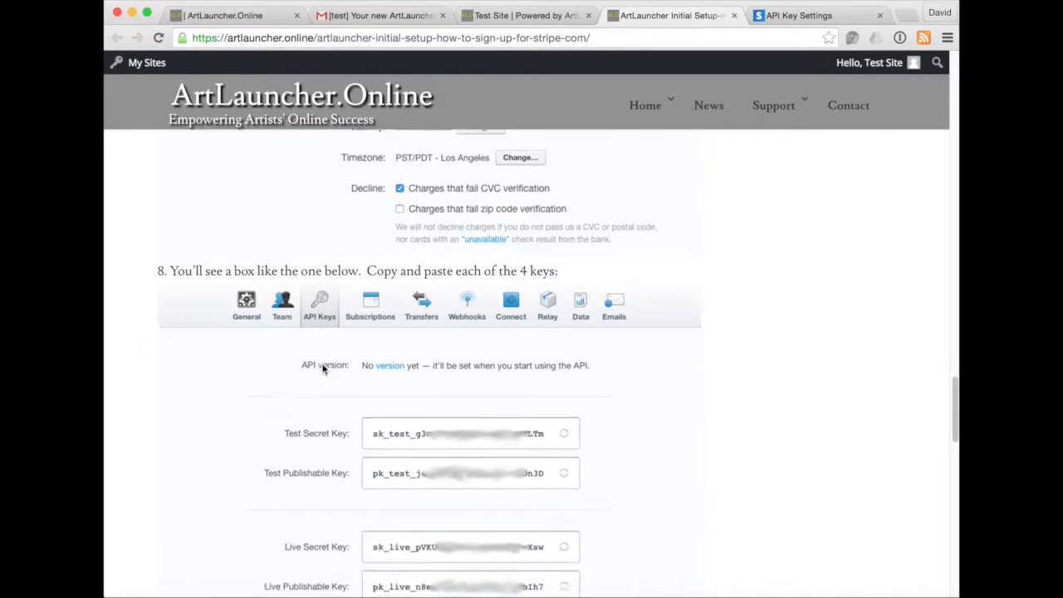
click(810, 15)
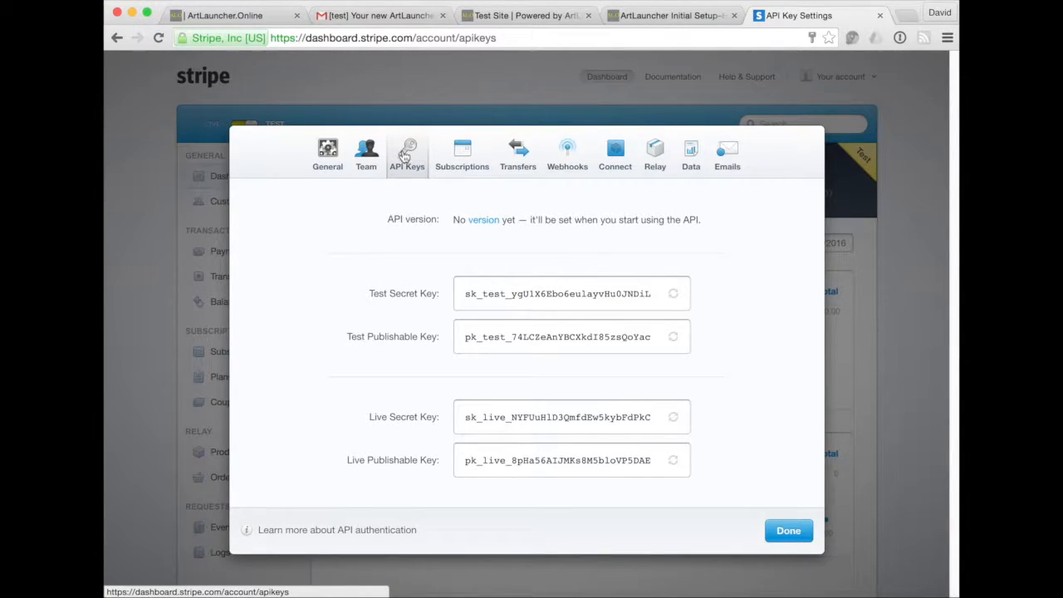
click(506, 297)
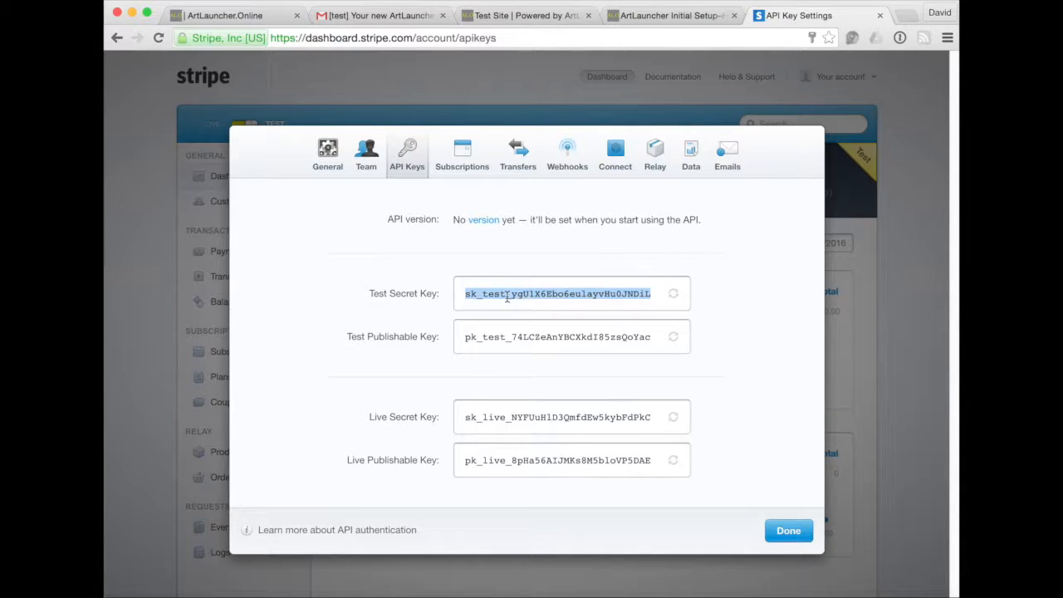
click(653, 17)
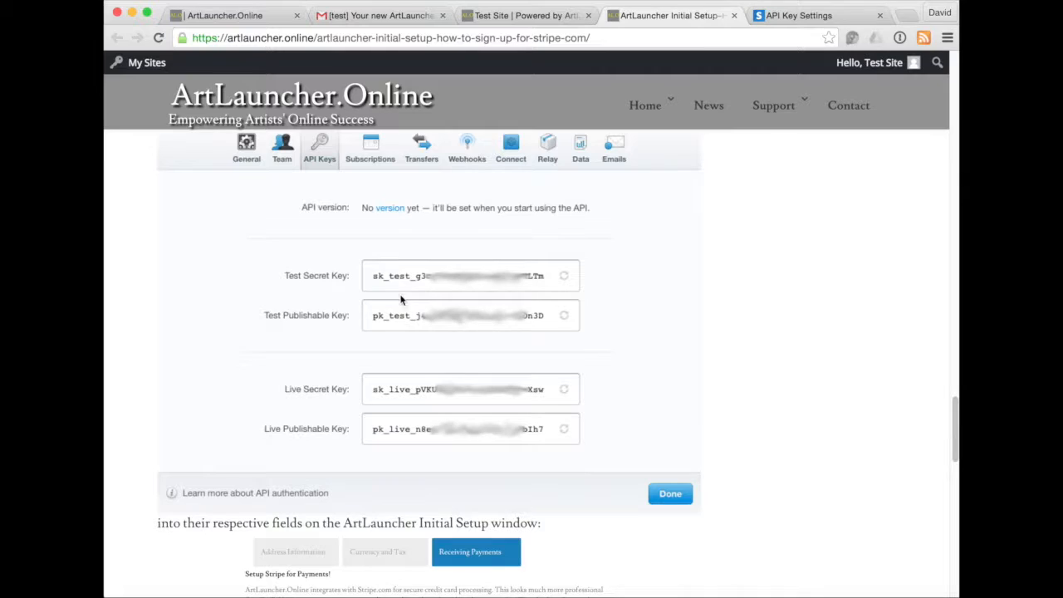
Copy Stripe's test secret key into the Test Secret Key field.
click(503, 19)
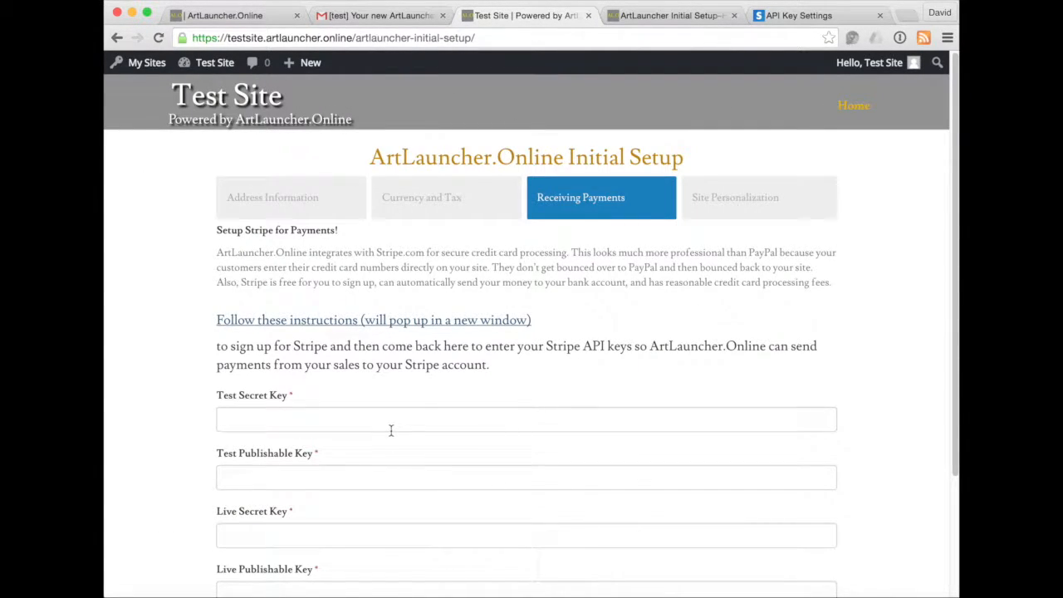
scroll(390, 430, down, 3)
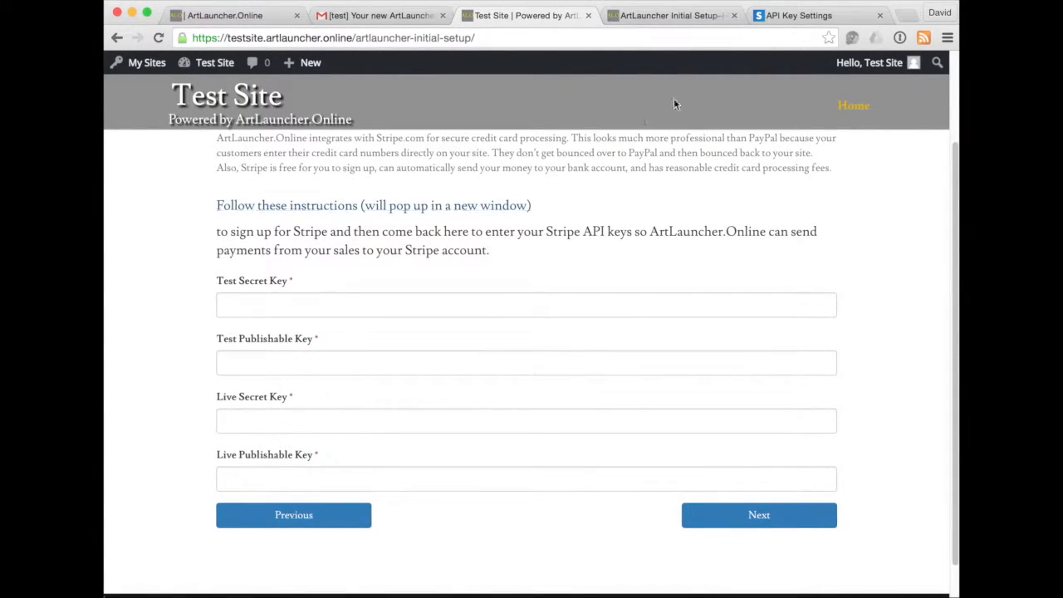
click(795, 17)
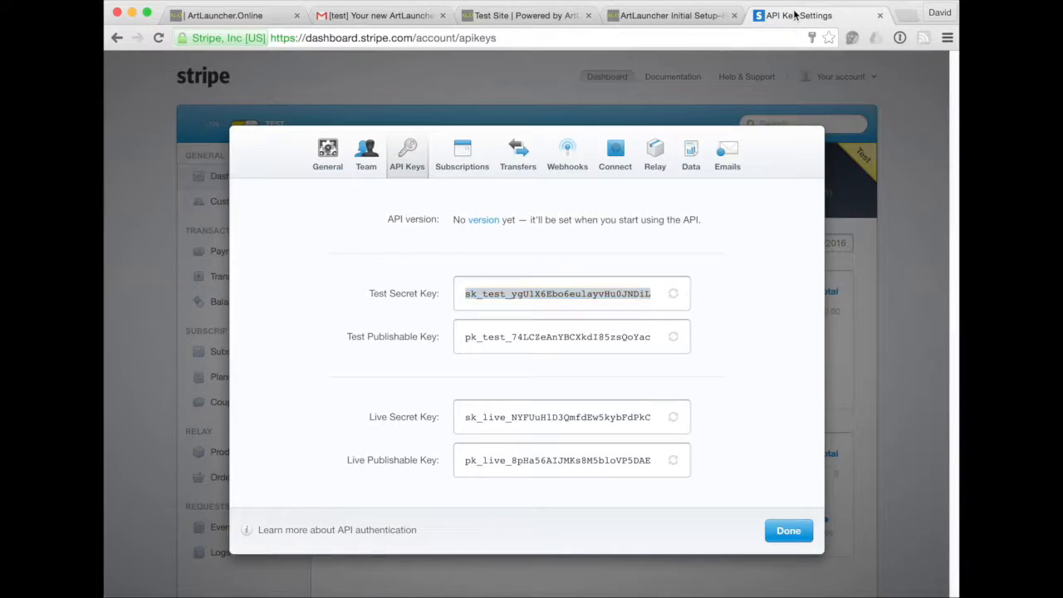
right_click(560, 296)
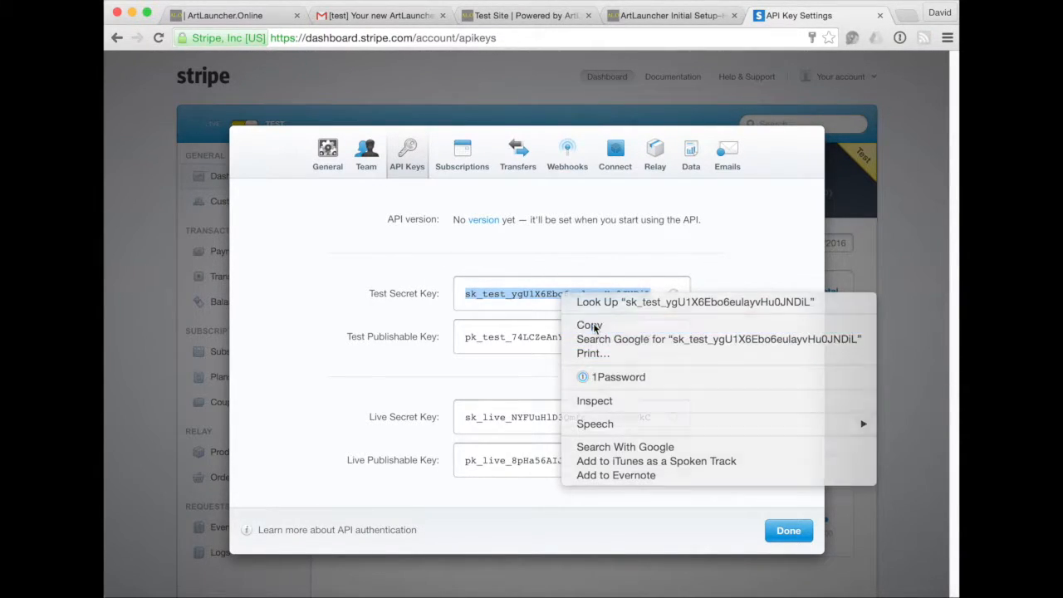
click(589, 324)
click(526, 16)
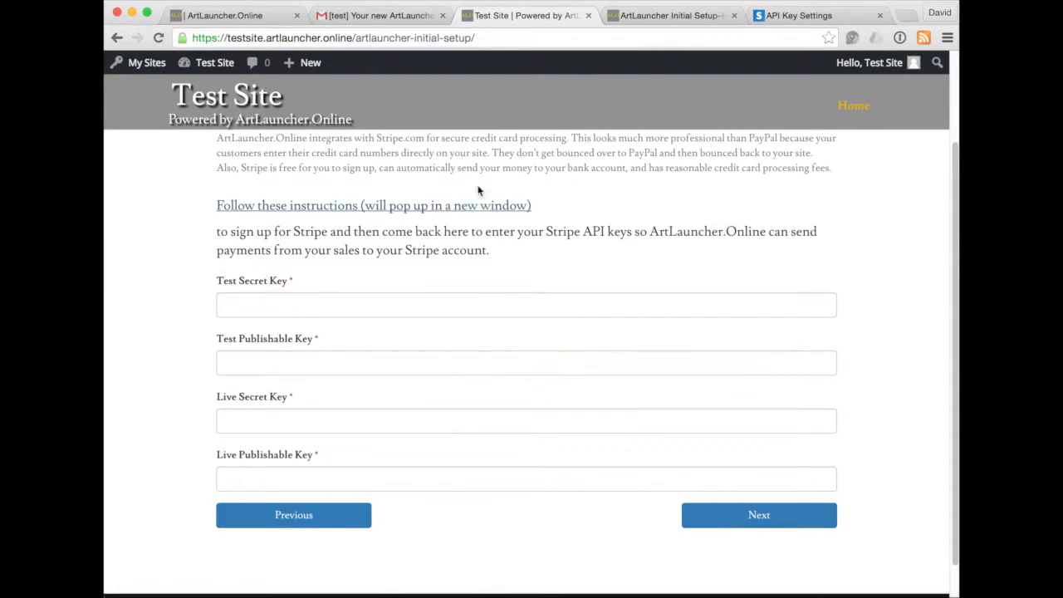
right_click(440, 302)
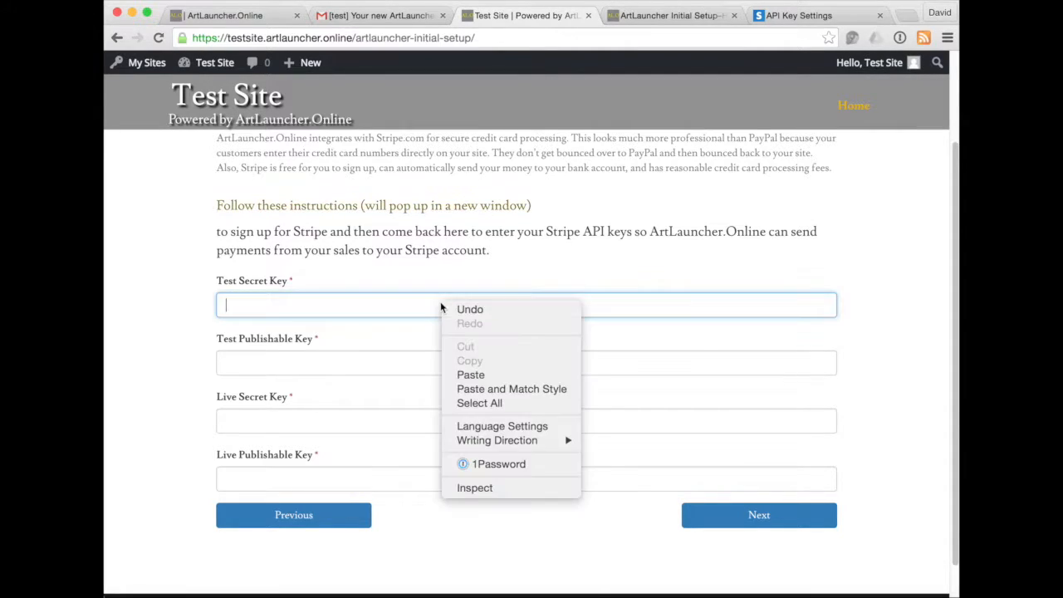
click(461, 374)
Copy the test publishable key into the Test Publishable Key field.
click(776, 16)
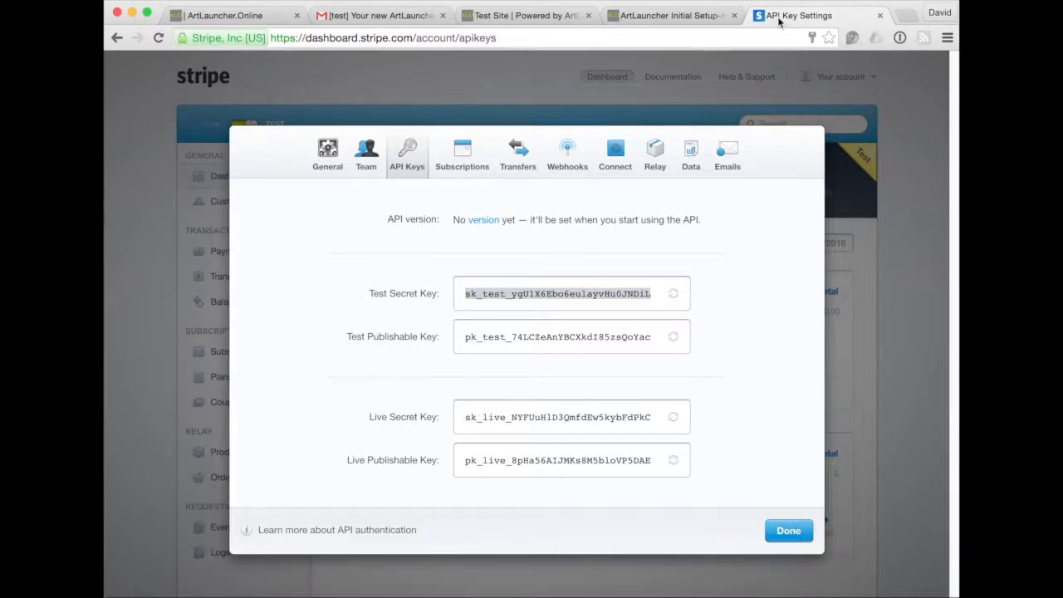
click(483, 337)
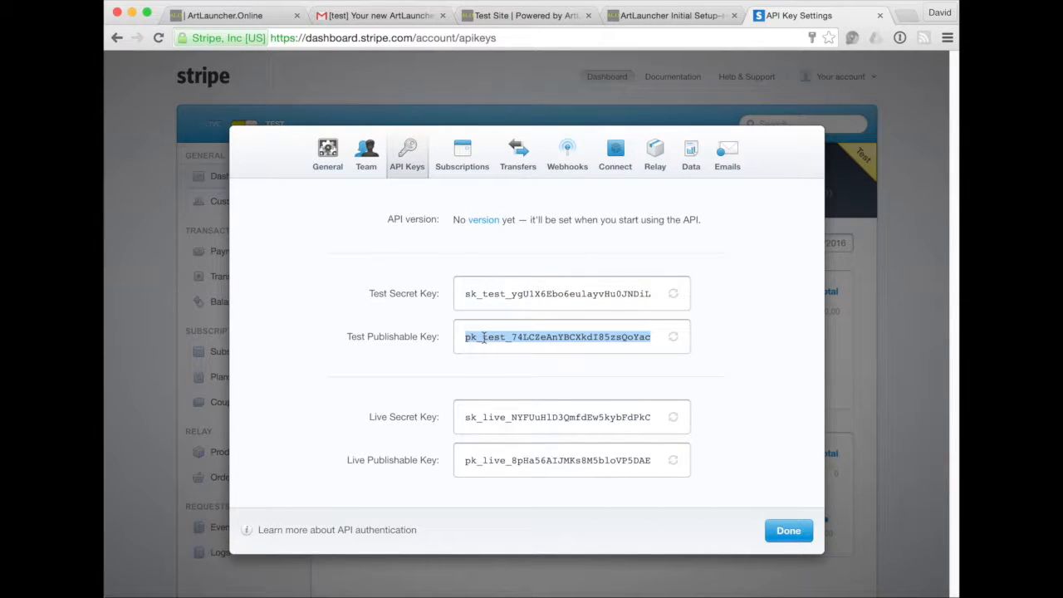
right_click(483, 337)
click(525, 369)
click(524, 16)
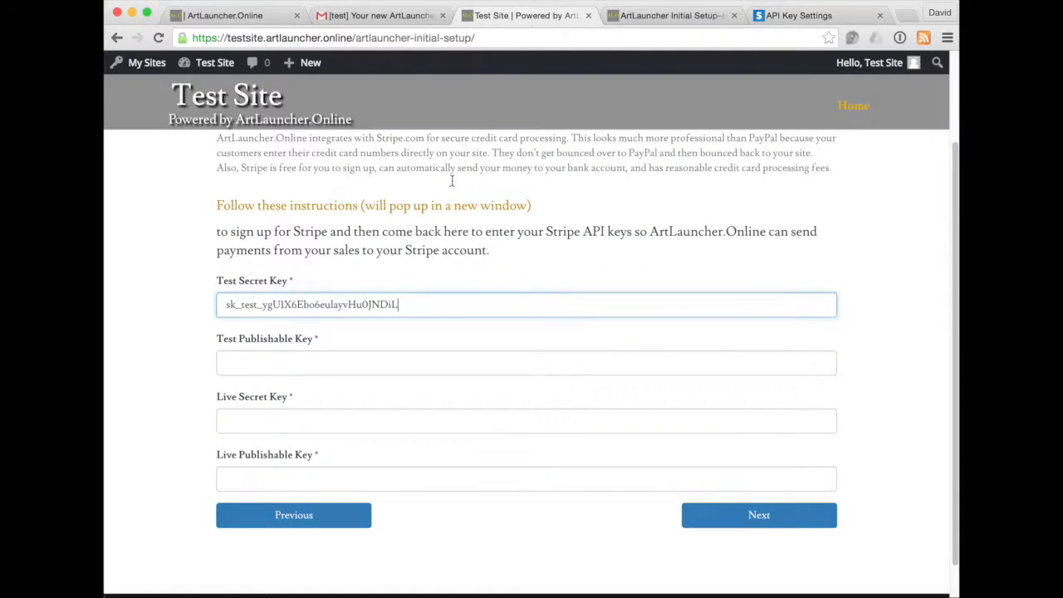
right_click(415, 356)
click(447, 430)
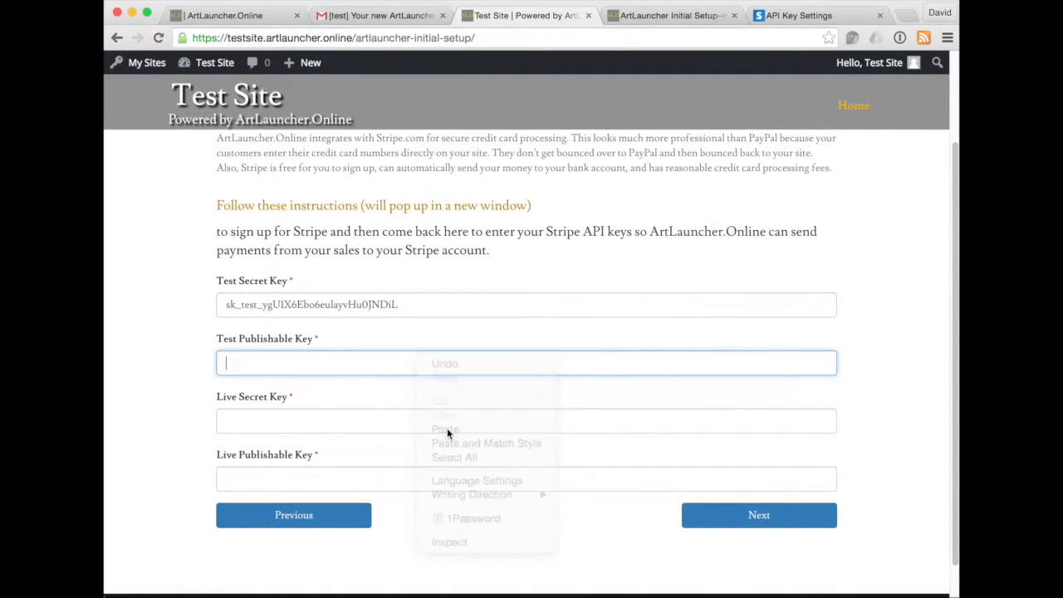
Copy the live secret key into the Live Secret Key field.
click(793, 16)
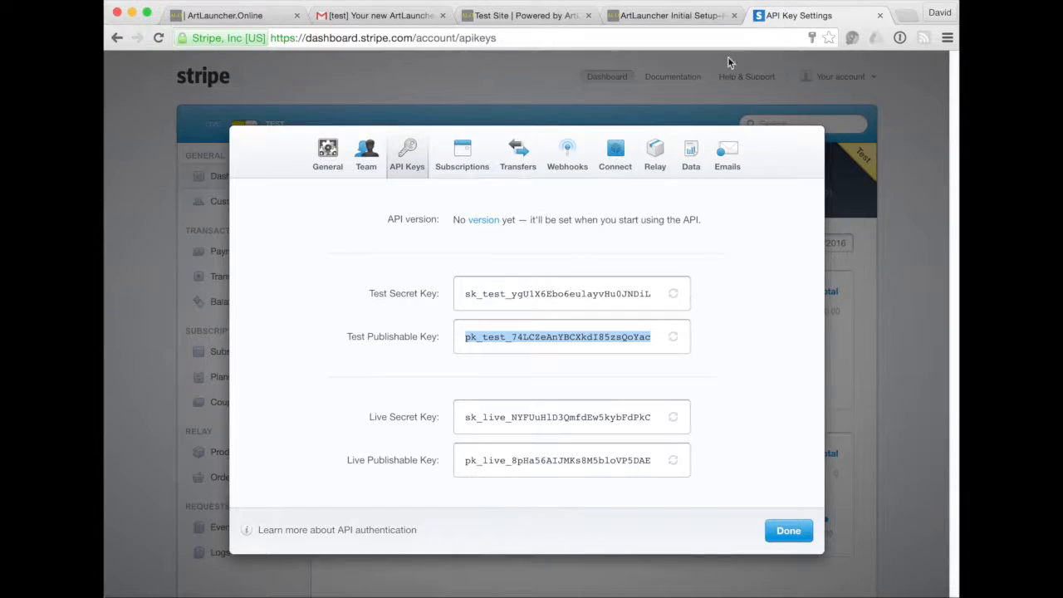
click(515, 415)
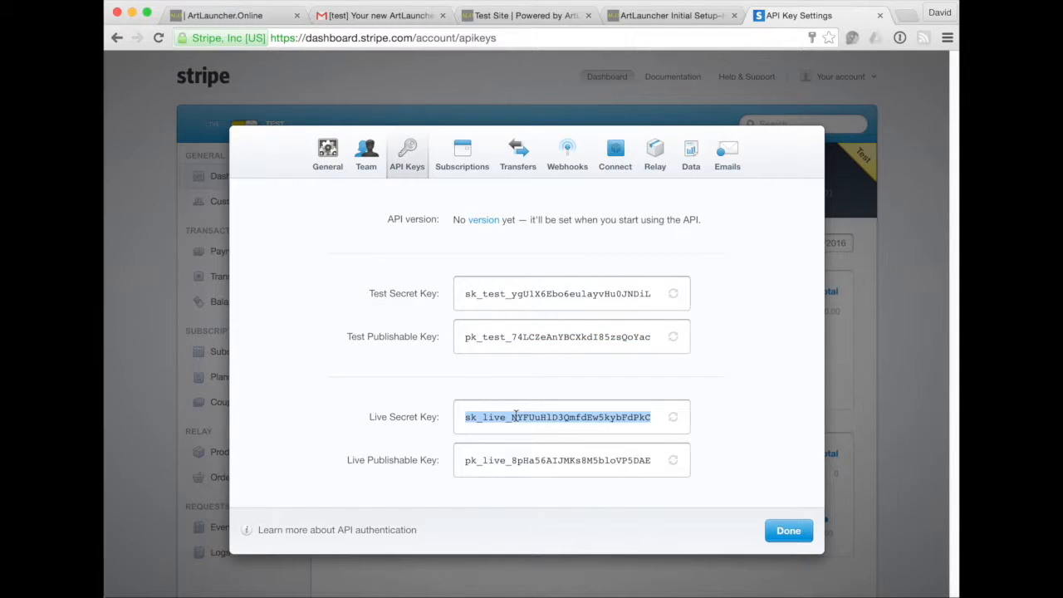
right_click(515, 415)
click(543, 445)
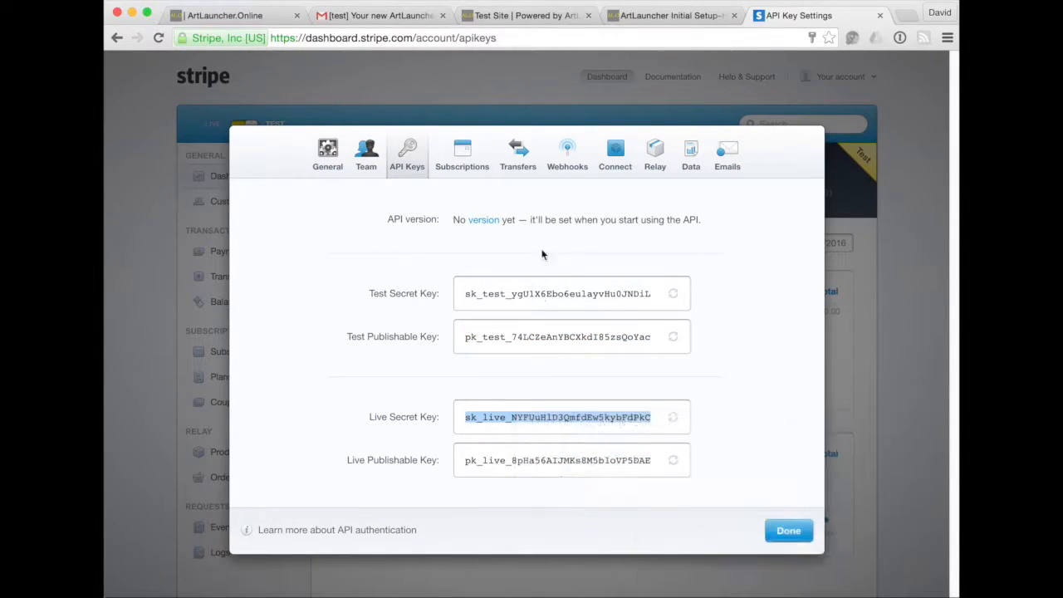
click(507, 19)
click(420, 418)
right_click(420, 418)
click(445, 490)
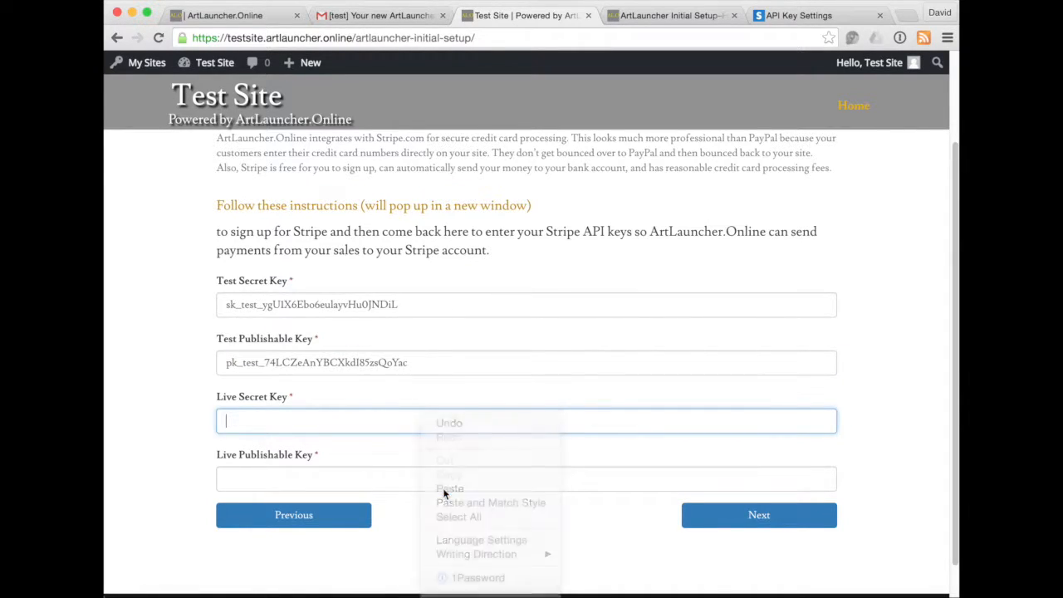
Copy the live publishable key into the Live Publishable Key field.
click(842, 16)
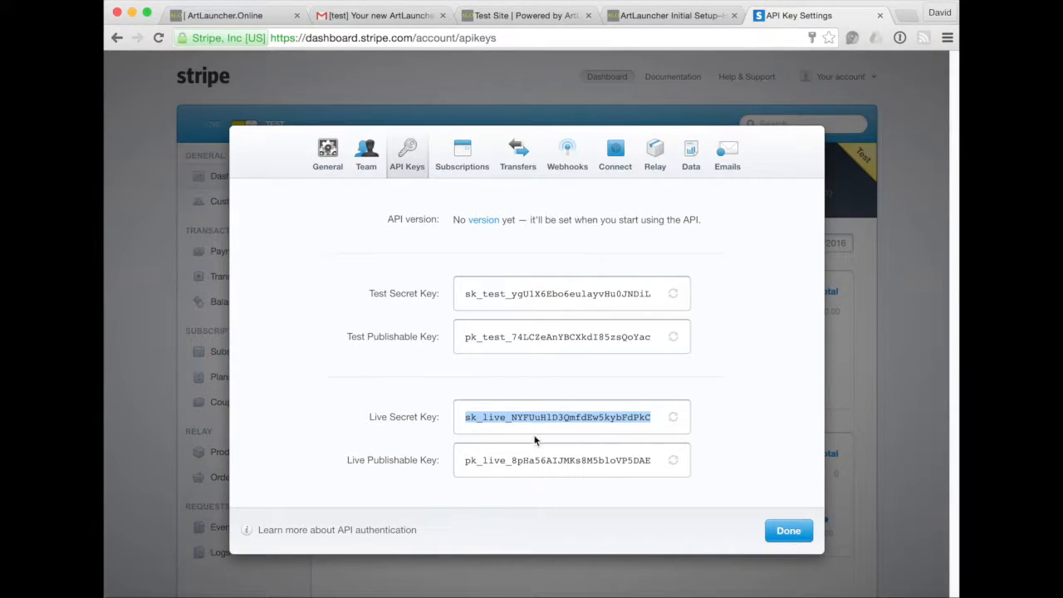
double_click(529, 461)
right_click(530, 463)
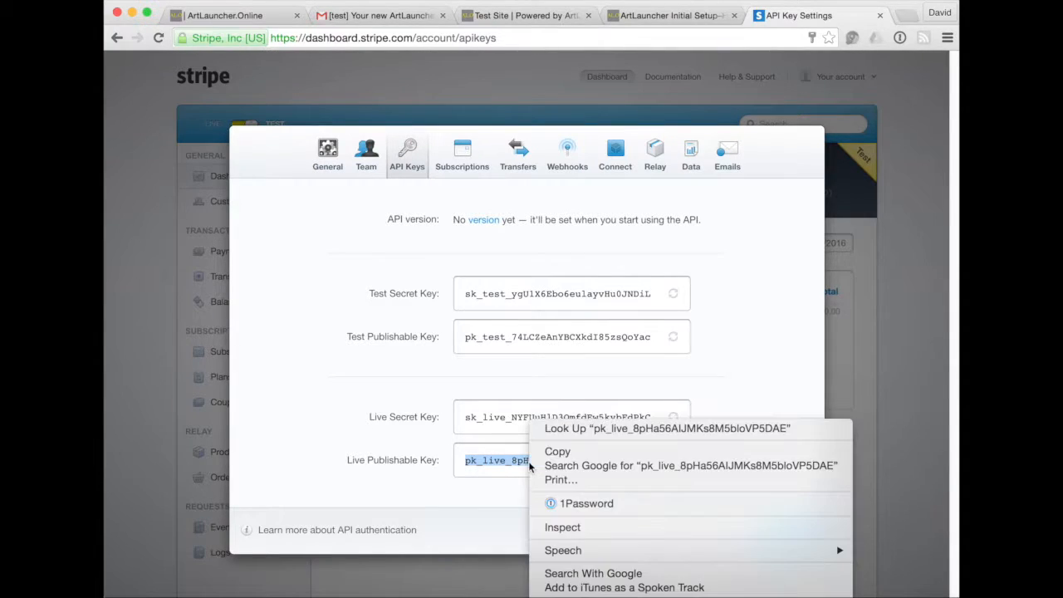
click(554, 451)
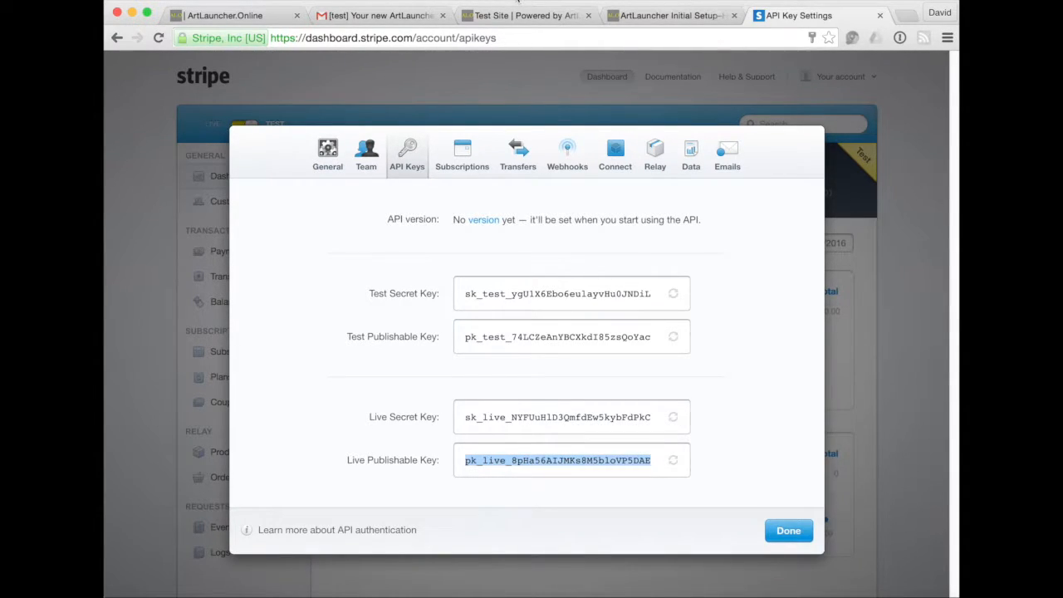
click(519, 16)
click(387, 482)
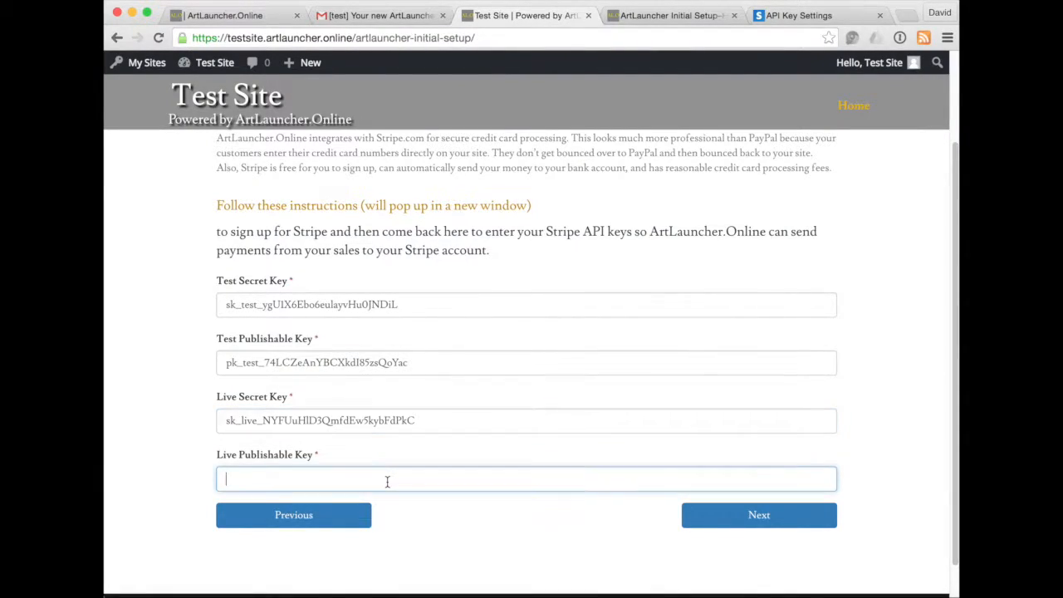
right_click(387, 486)
click(409, 487)
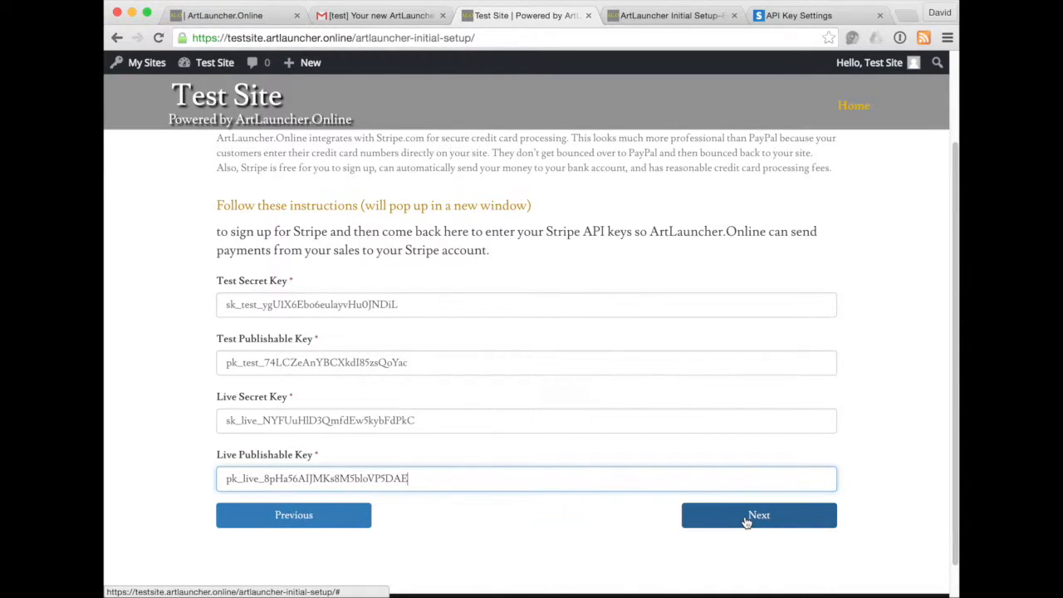
Advance the setup to Site Personalization and close the Stripe sign-up guide page.
click(745, 516)
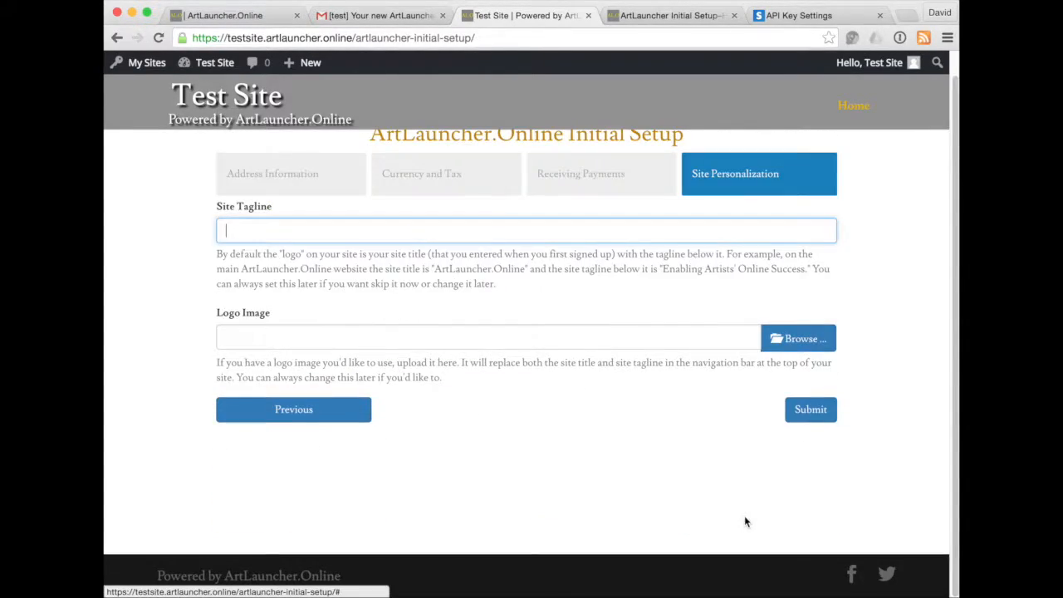
click(669, 15)
scroll(650, 337, down, 6)
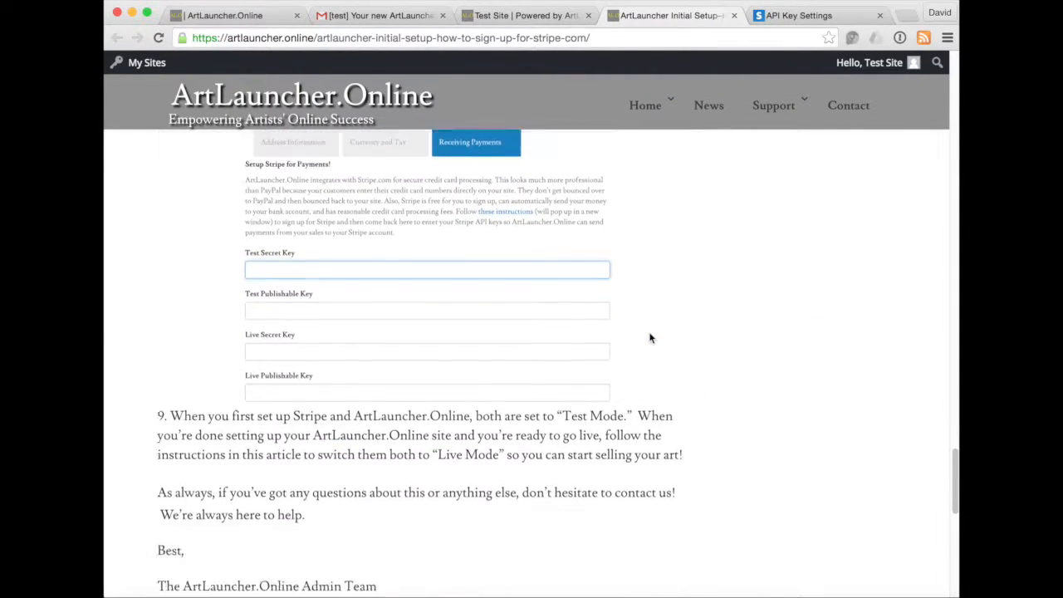
scroll(650, 337, down, 3)
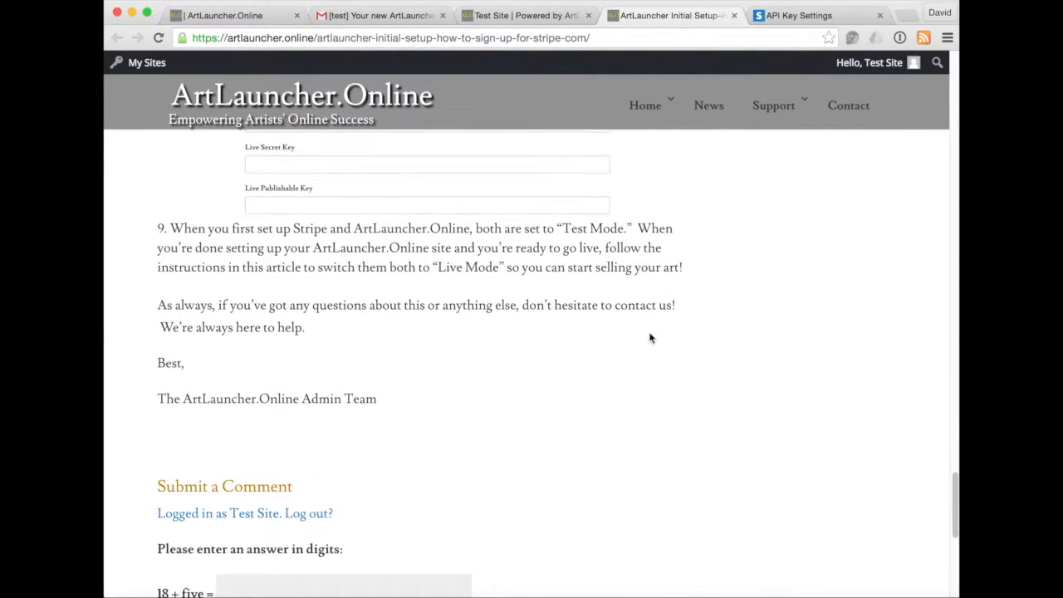
click(733, 16)
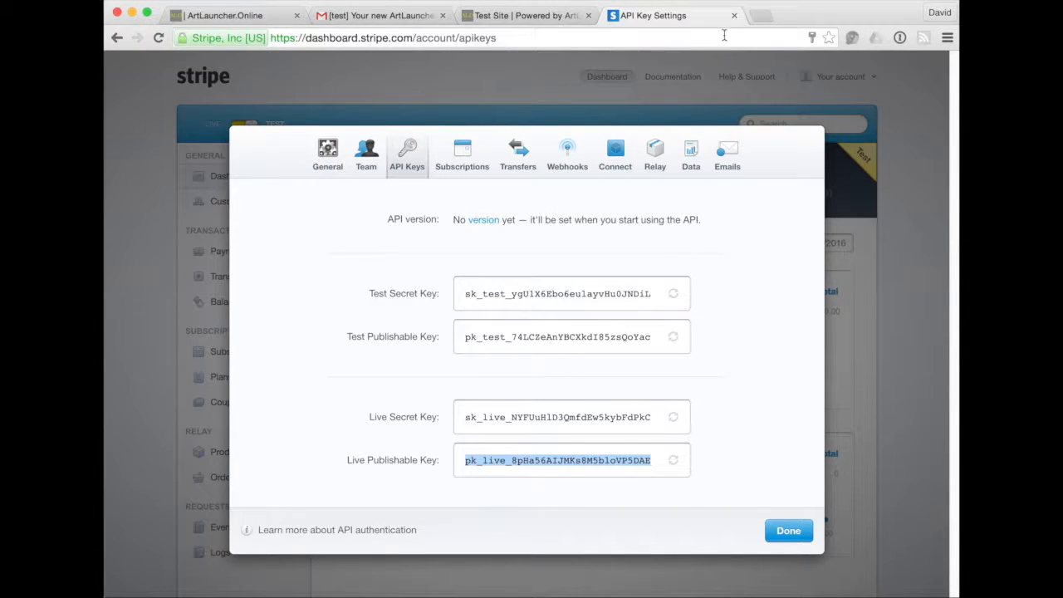
Close Stripe's API Keys dialog and sign out of the Stripe account.
click(785, 532)
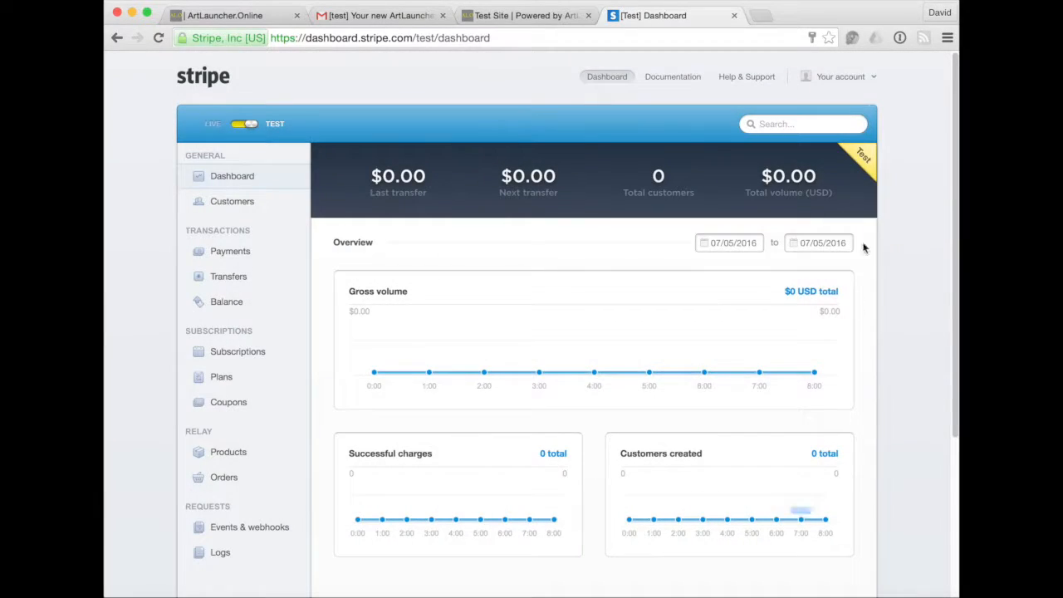
click(840, 76)
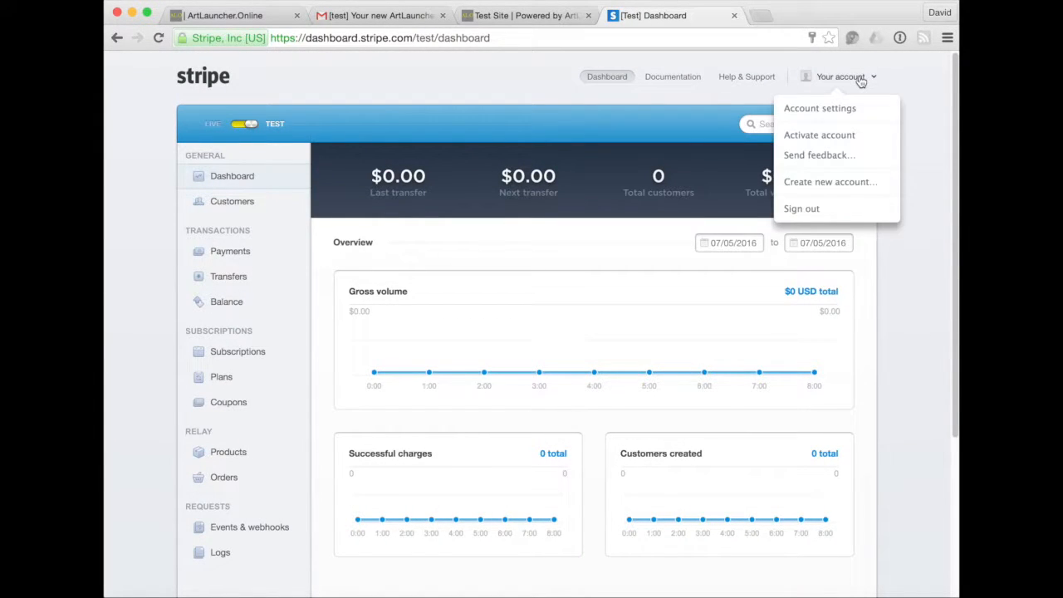
click(802, 209)
Enter the Site Tagline 'This is my tagline' and submit the setup to reach the Dashboard.
click(535, 25)
text(This is my tagline)
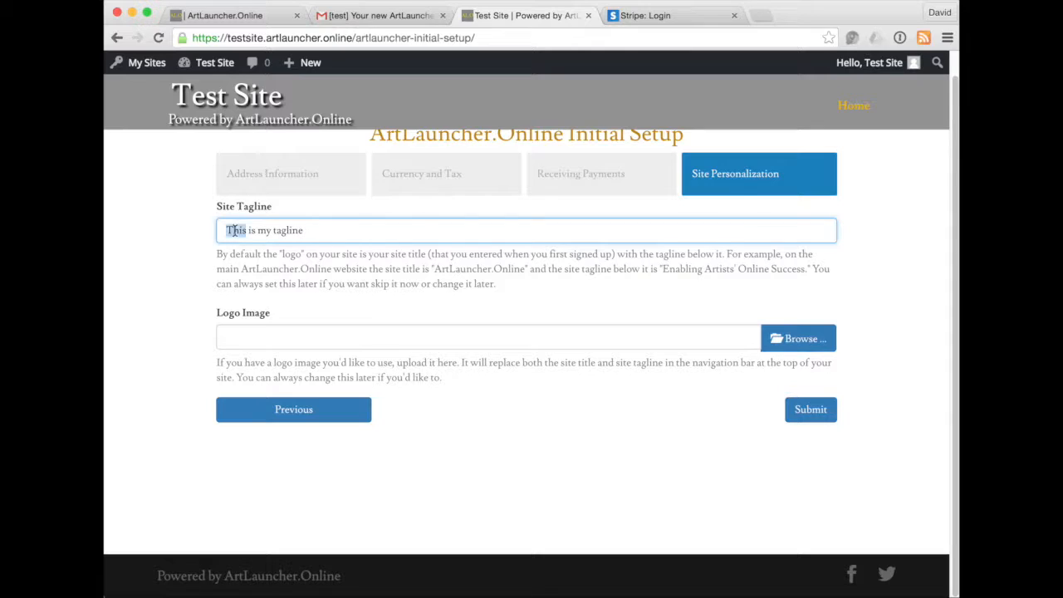
triple_click(234, 229)
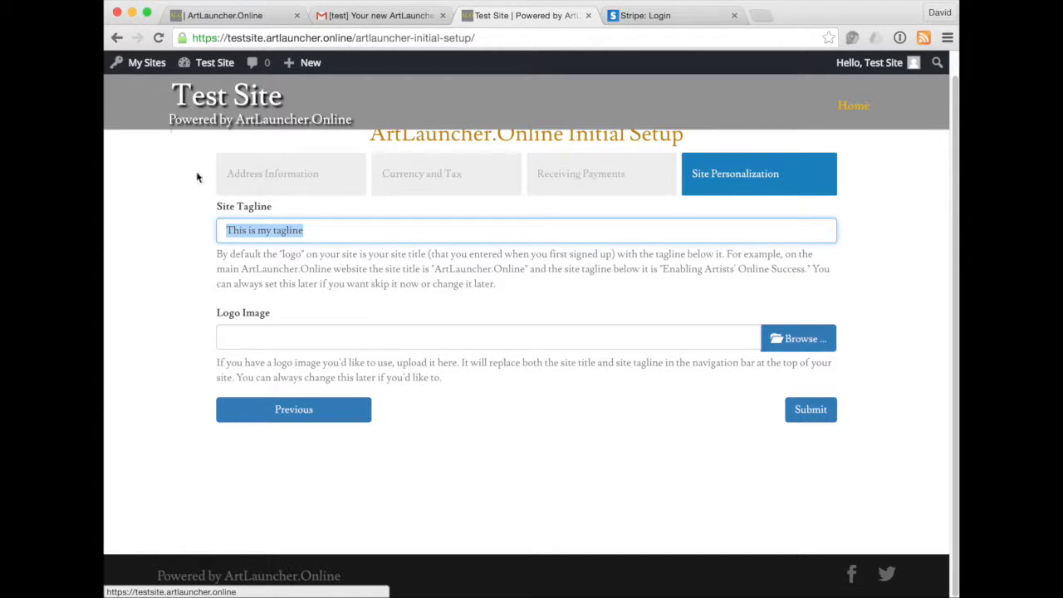
click(303, 306)
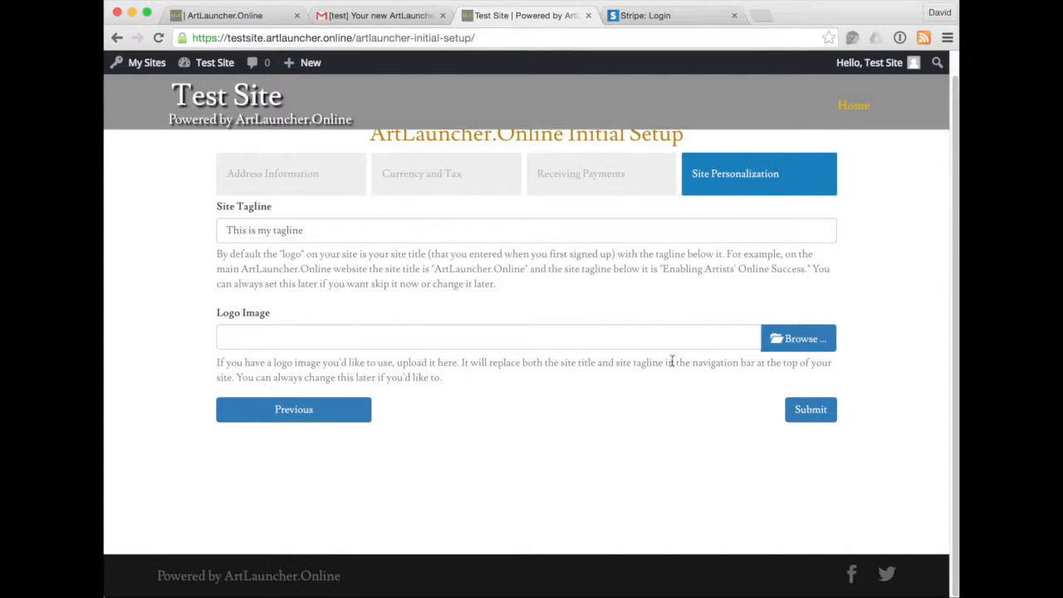
click(812, 411)
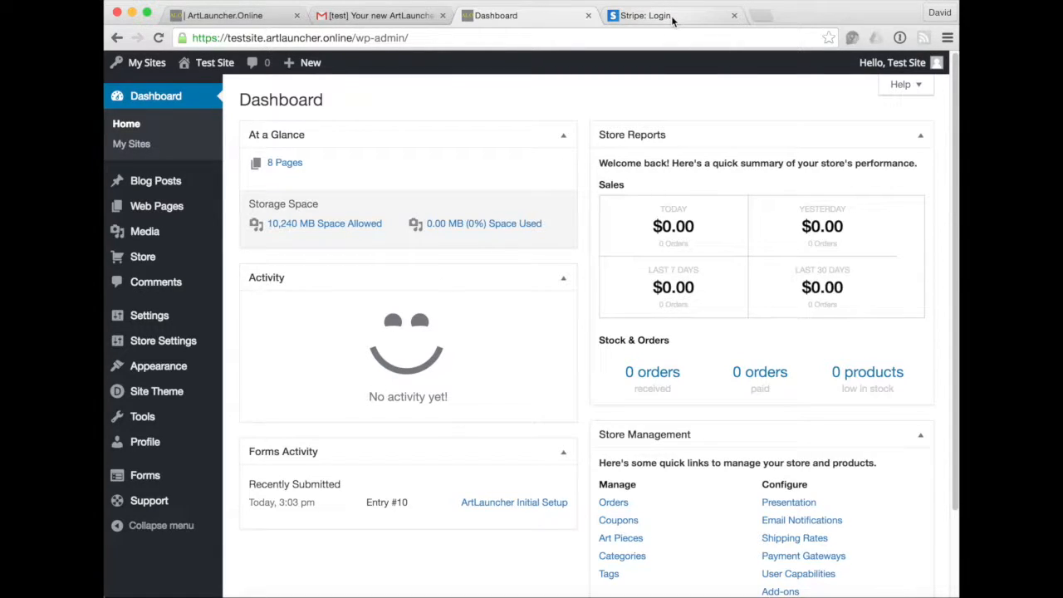
click(788, 597)
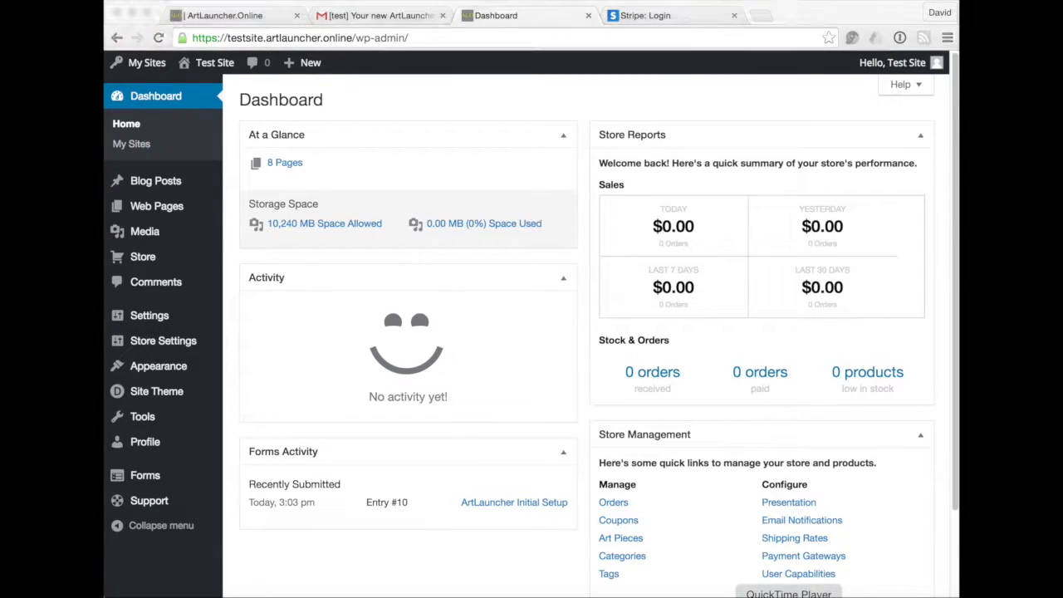